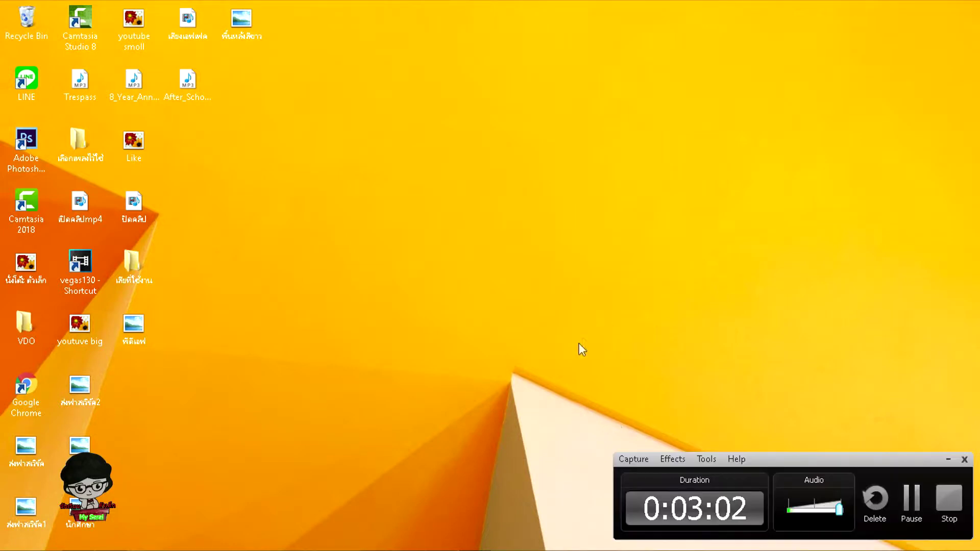
{"action": "left_click", "coordinate": [946, 462]}
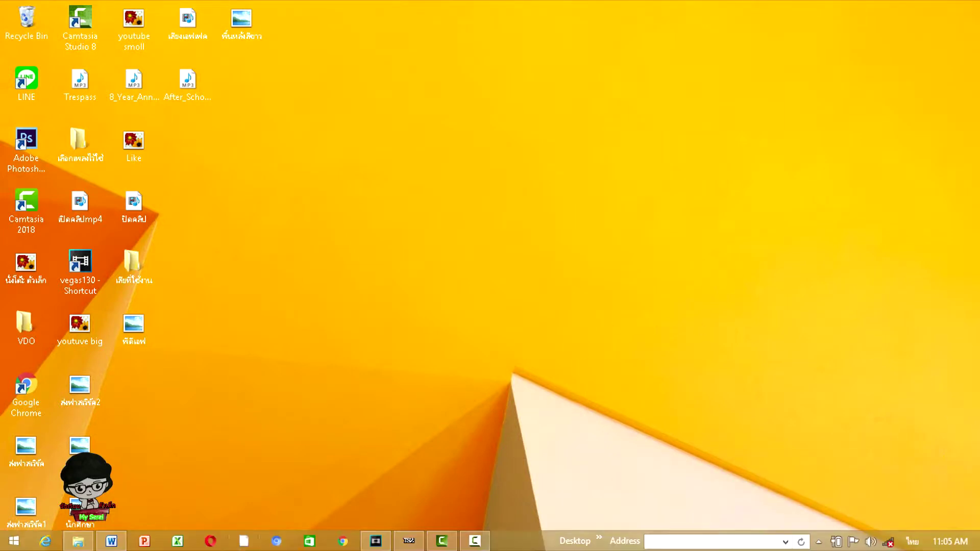
{"action": "left_click", "coordinate": [343, 542]}
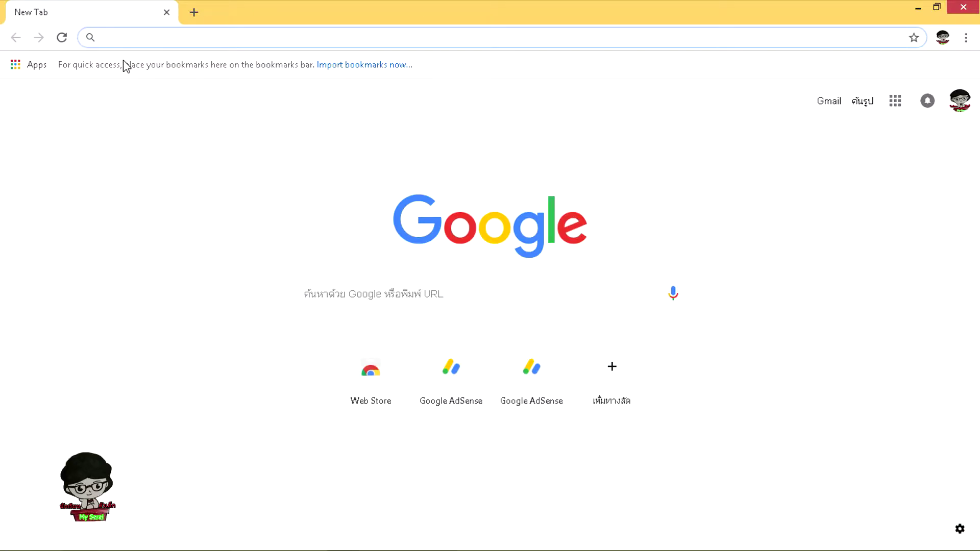
{"action": "type", "text": "www"}
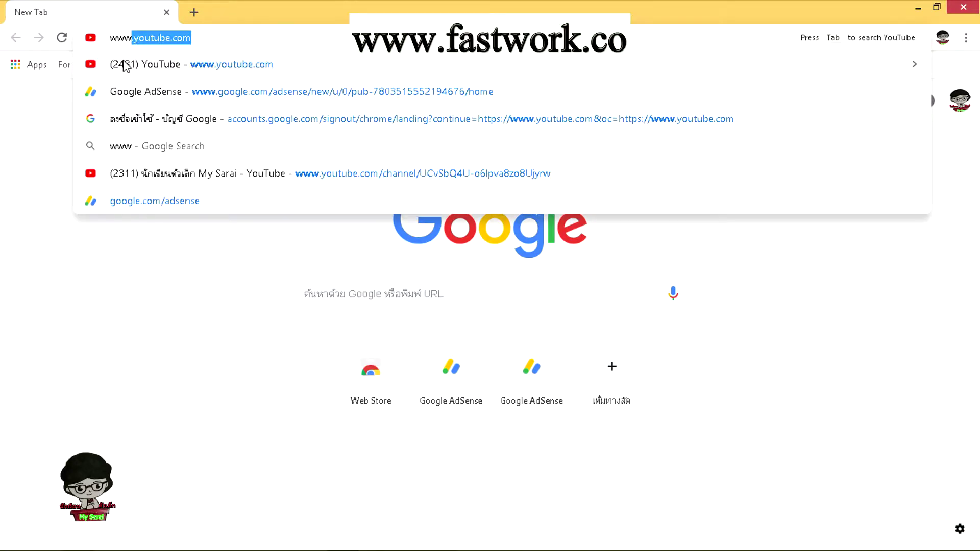
{"action": "type", "text": ".fast"}
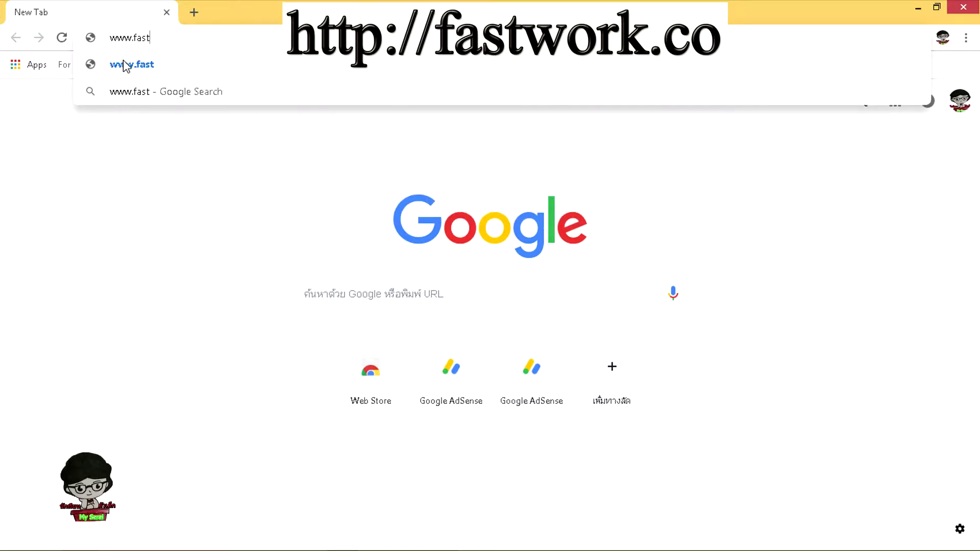
{"action": "type", "text": "w"}
{"action": "type", "text": "ork"}
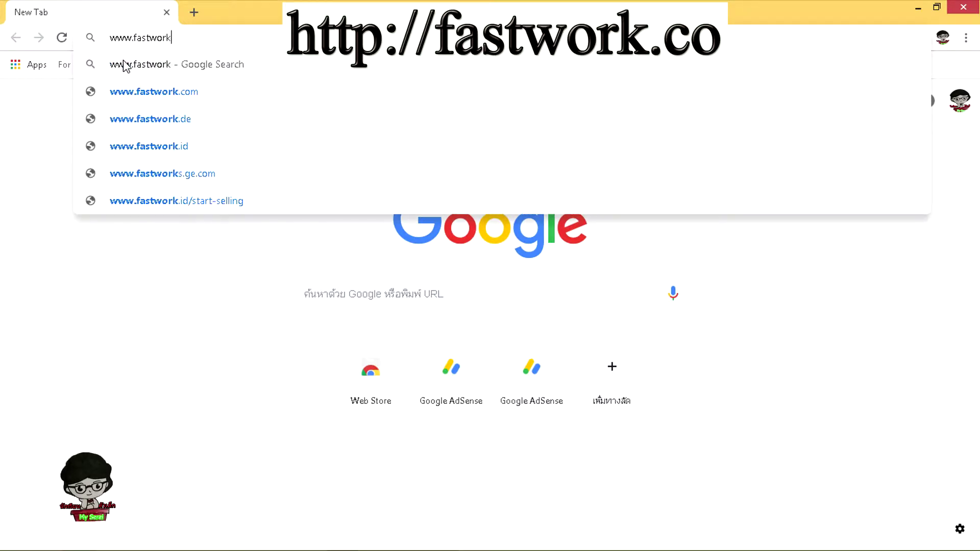
{"action": "type", "text": ".co"}
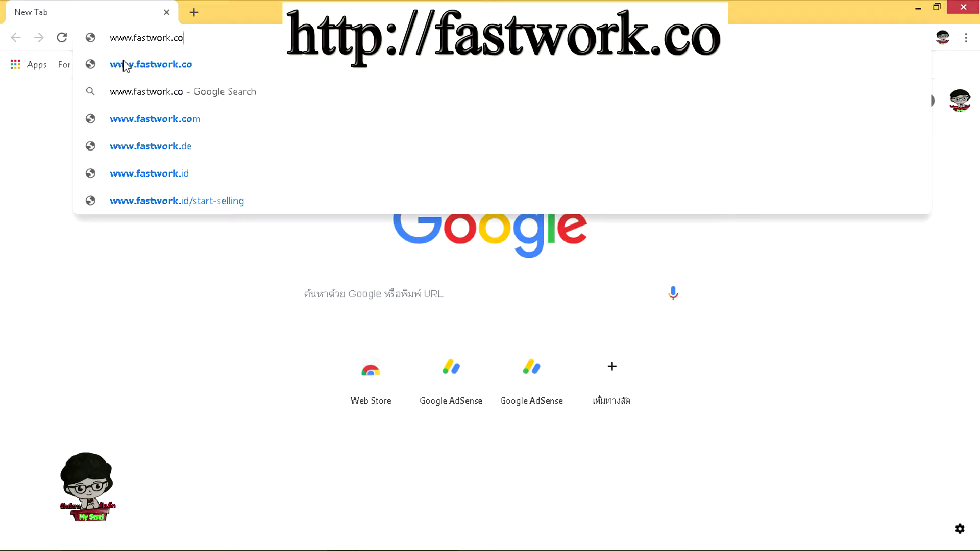
Load fastwork.co, browse its banners and popular freelancer listings, then go to sign-in
{"action": "key", "text": "Return"}
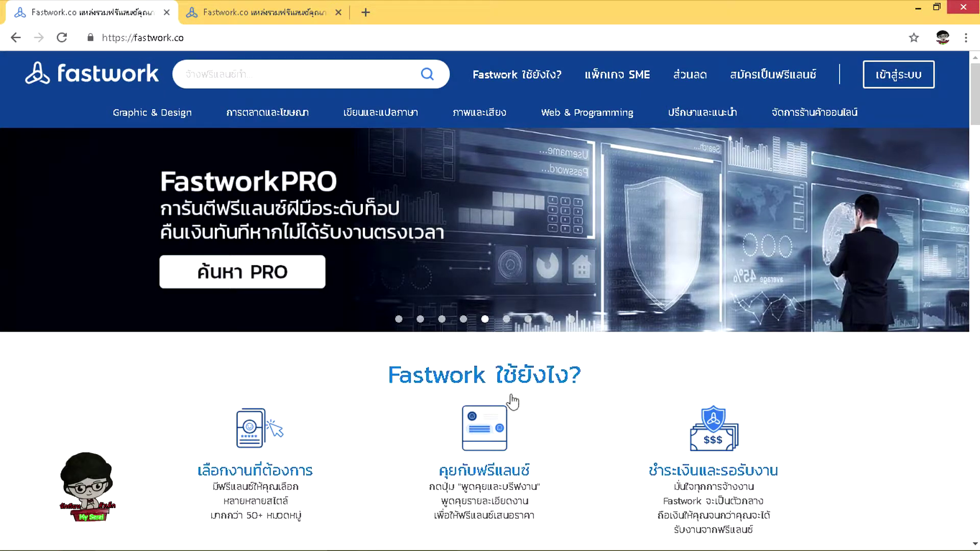
{"action": "scroll", "coordinate": [635, 413], "scroll_direction": "down", "scroll_amount": 3}
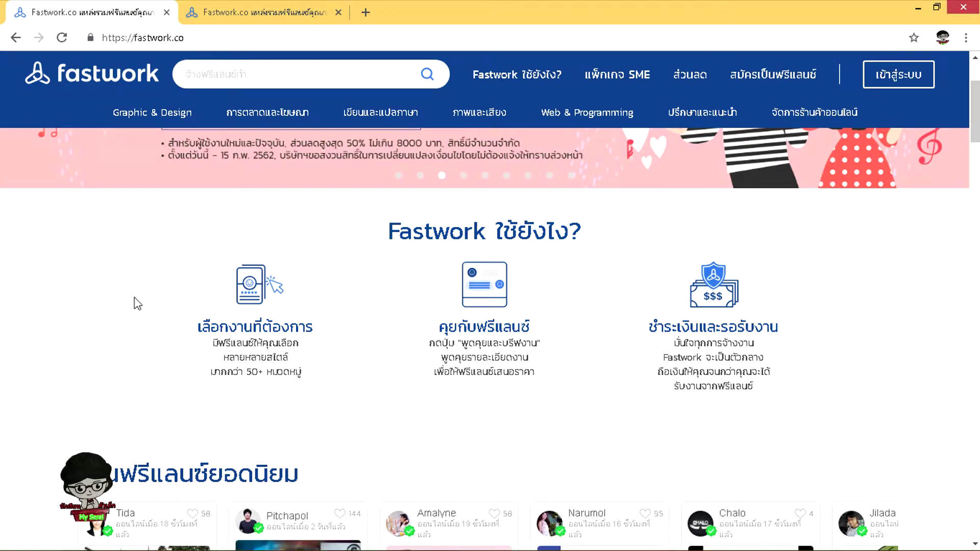
{"action": "scroll", "coordinate": [135, 302], "scroll_direction": "up", "scroll_amount": 3}
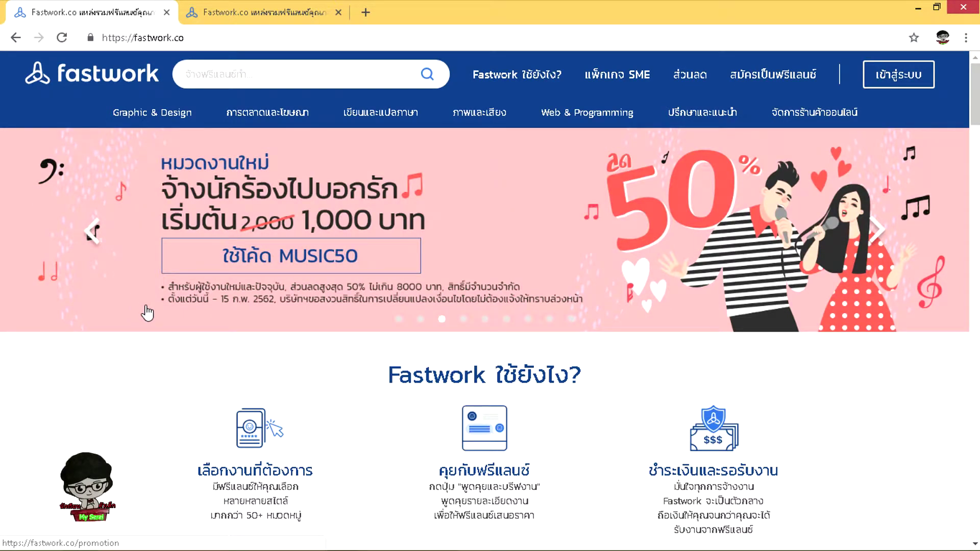
{"action": "scroll", "coordinate": [147, 313], "scroll_direction": "down", "scroll_amount": 5}
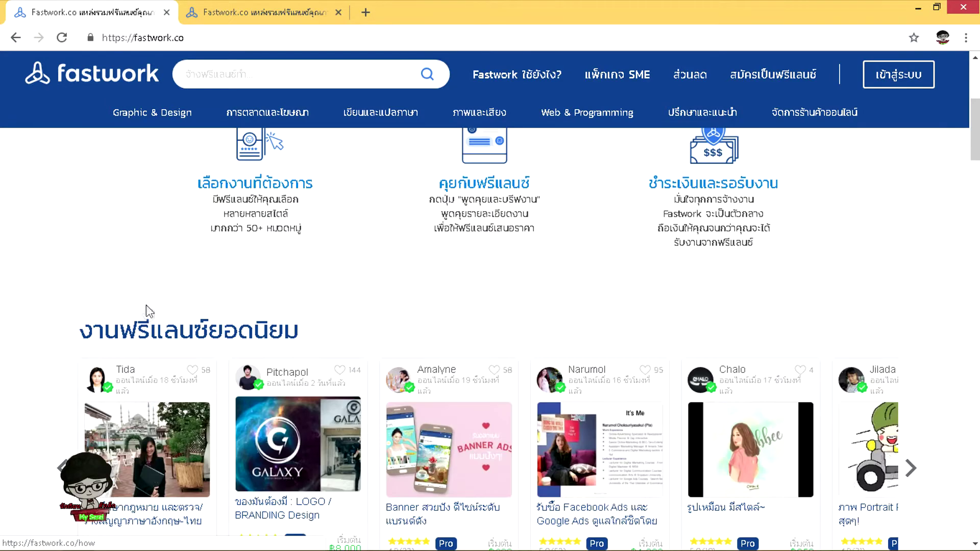
{"action": "scroll", "coordinate": [148, 311], "scroll_direction": "up", "scroll_amount": 5}
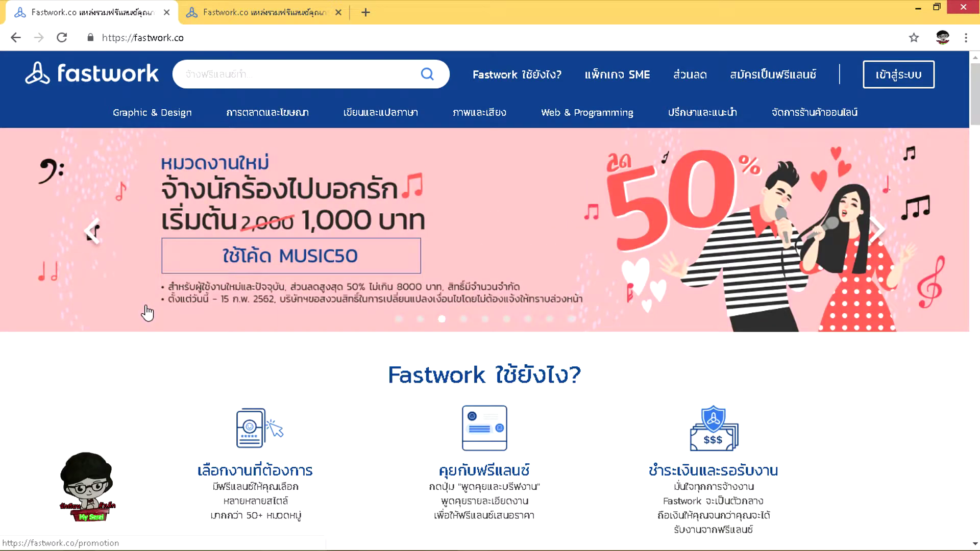
{"action": "scroll", "coordinate": [147, 313], "scroll_direction": "down", "scroll_amount": 13}
{"action": "scroll", "coordinate": [174, 339], "scroll_direction": "up", "scroll_amount": 13}
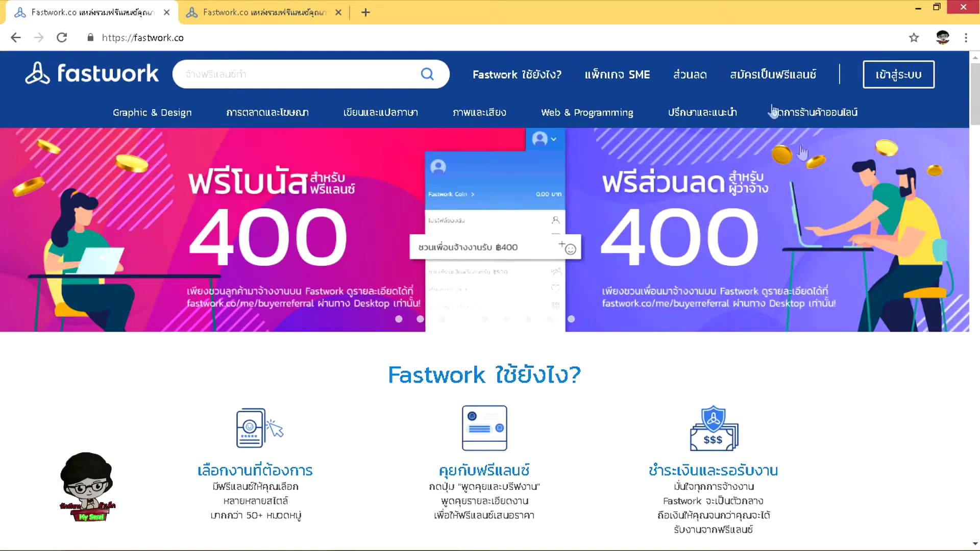
{"action": "mouse_move", "coordinate": [744, 142]}
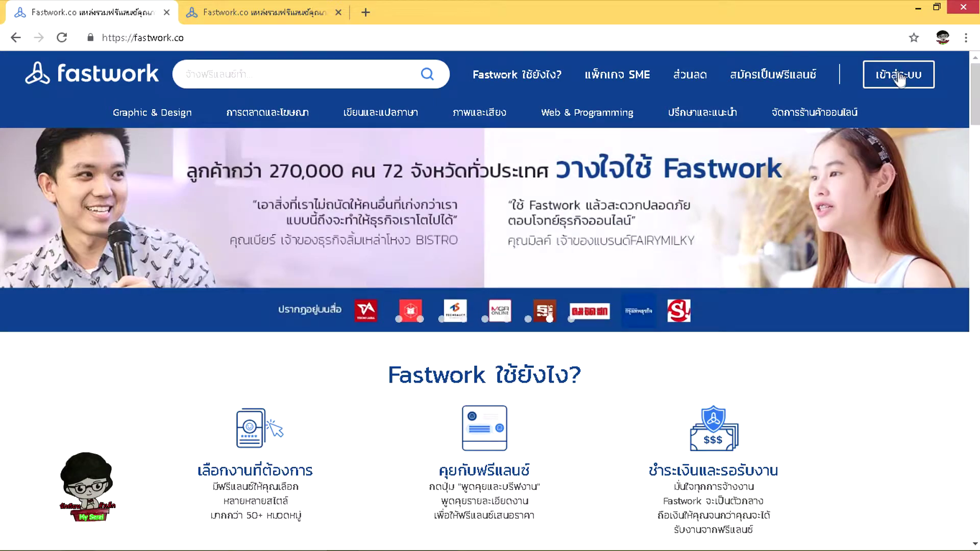
{"action": "left_click", "coordinate": [900, 73]}
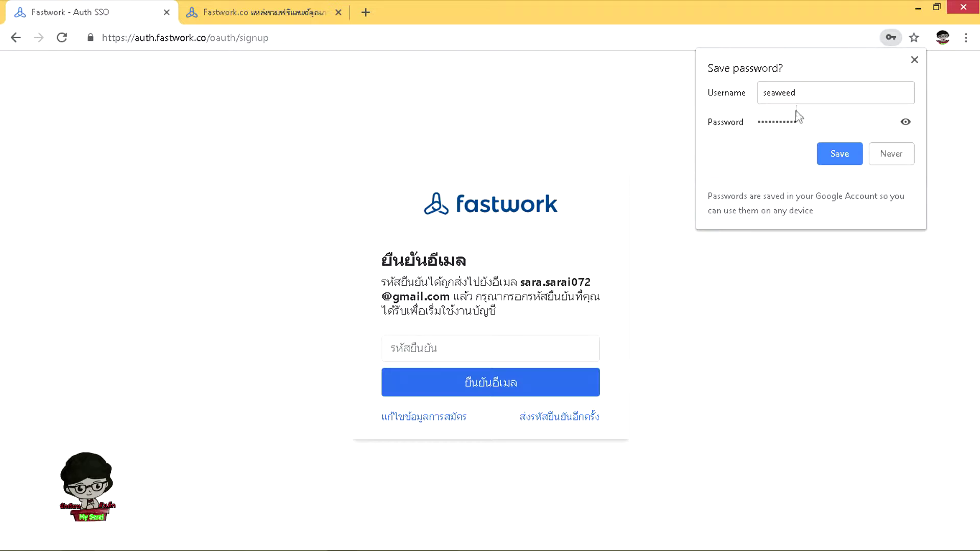
Decline saving the password and confirm the email with the pasted verification code
{"action": "left_click", "coordinate": [896, 155]}
{"action": "left_click", "coordinate": [417, 351]}
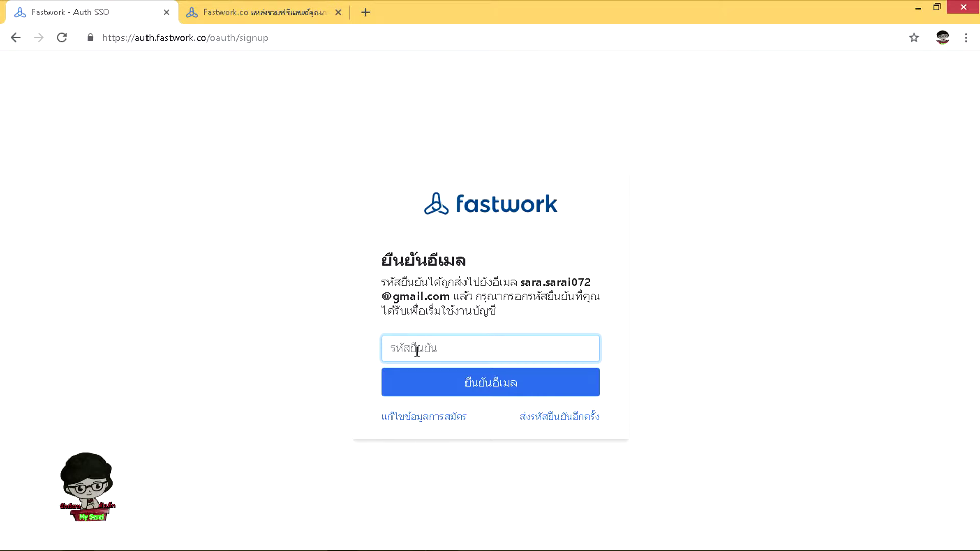
{"action": "key", "text": "ctrl+v"}
{"action": "left_click", "coordinate": [465, 386]}
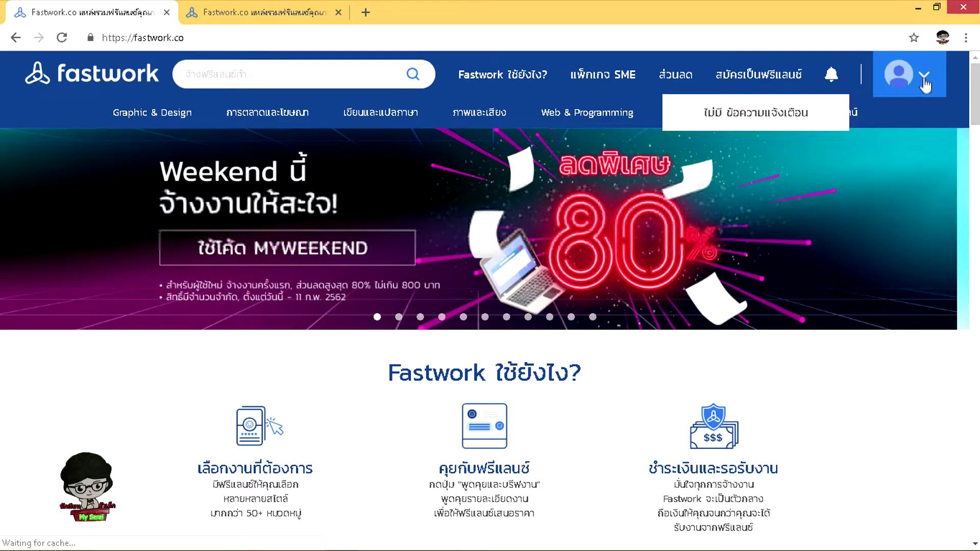
{"action": "left_click", "coordinate": [925, 80]}
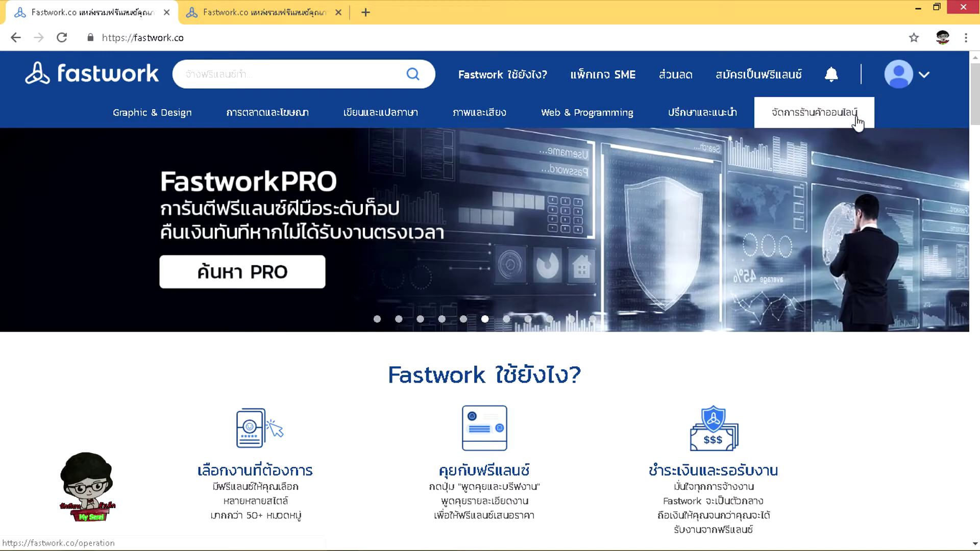
From My Profile's edit page, upload a cartoon image, centre it in the crop, and save
{"action": "mouse_move", "coordinate": [897, 74]}
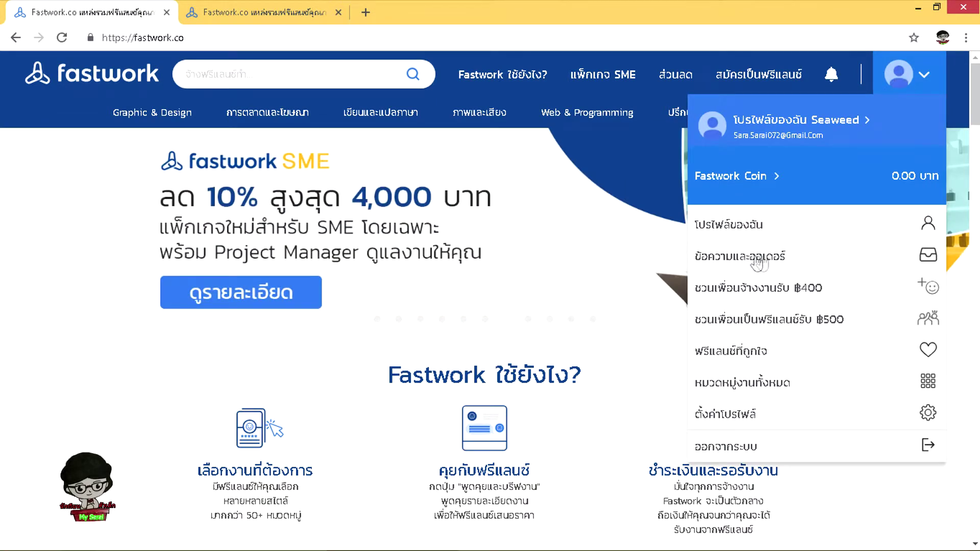
{"action": "left_click", "coordinate": [718, 228]}
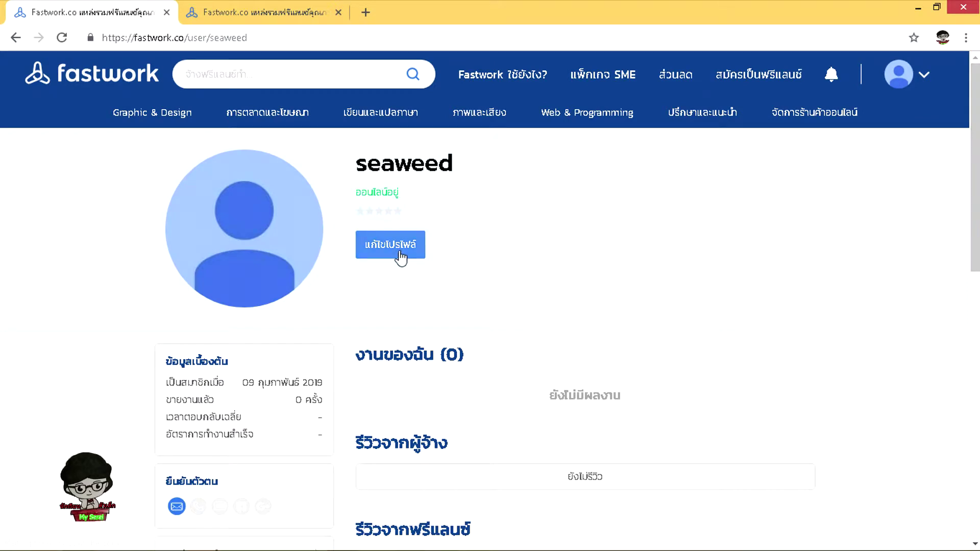
{"action": "left_click", "coordinate": [389, 257]}
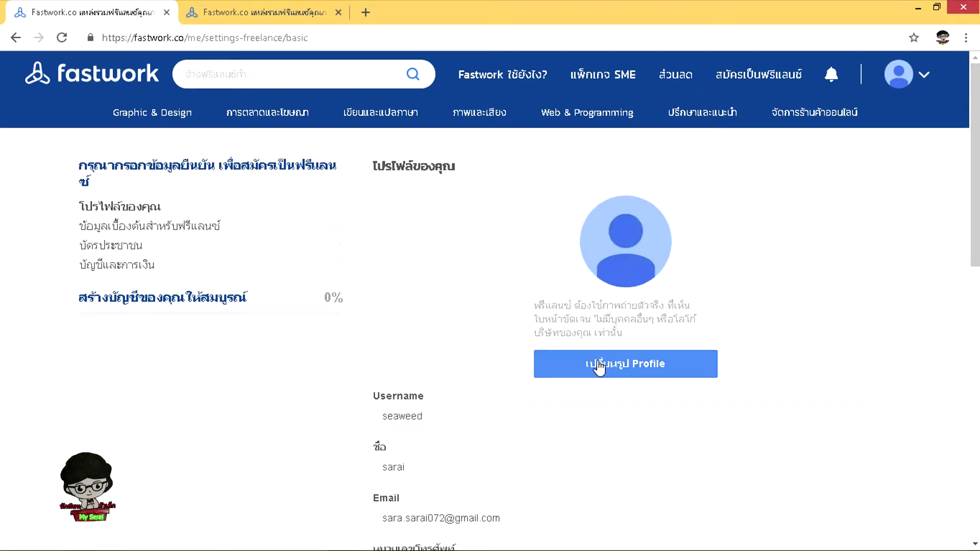
{"action": "left_click", "coordinate": [597, 360]}
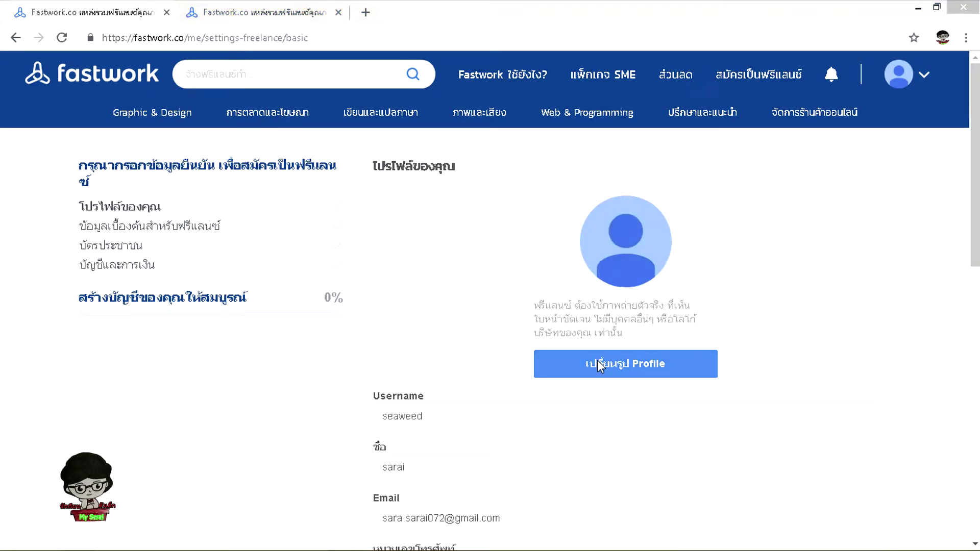
{"action": "key", "text": "Return"}
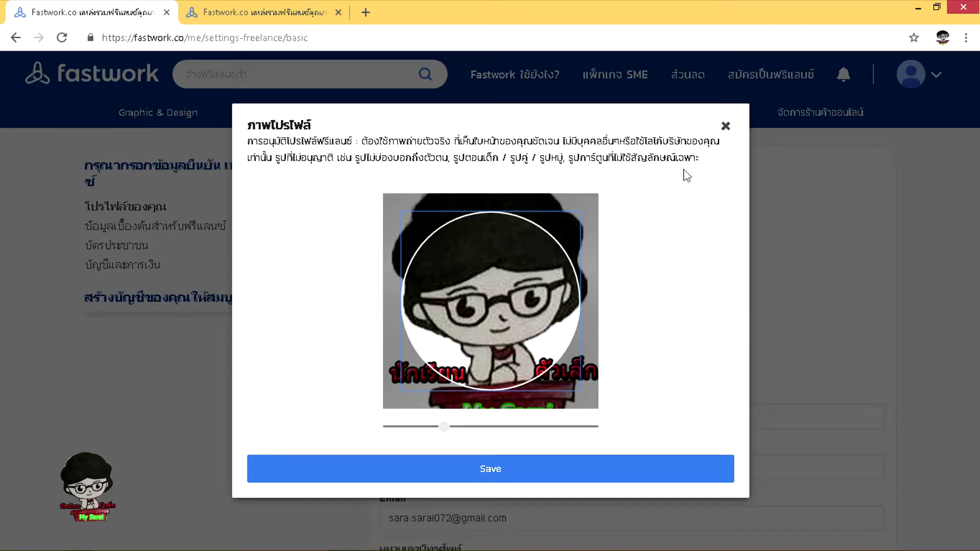
{"action": "left_click_drag", "start_coordinate": [517, 304], "coordinate": [522, 321]}
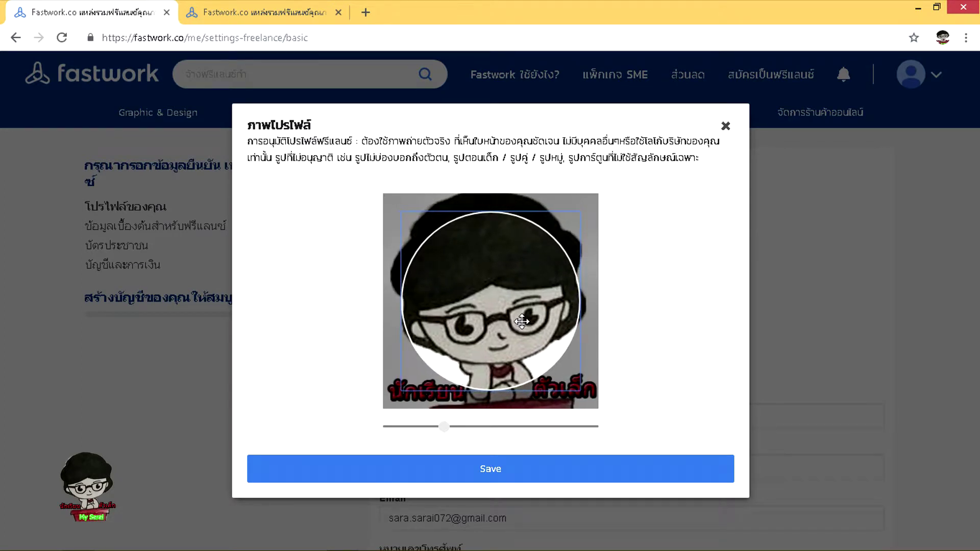
{"action": "left_click", "coordinate": [498, 468]}
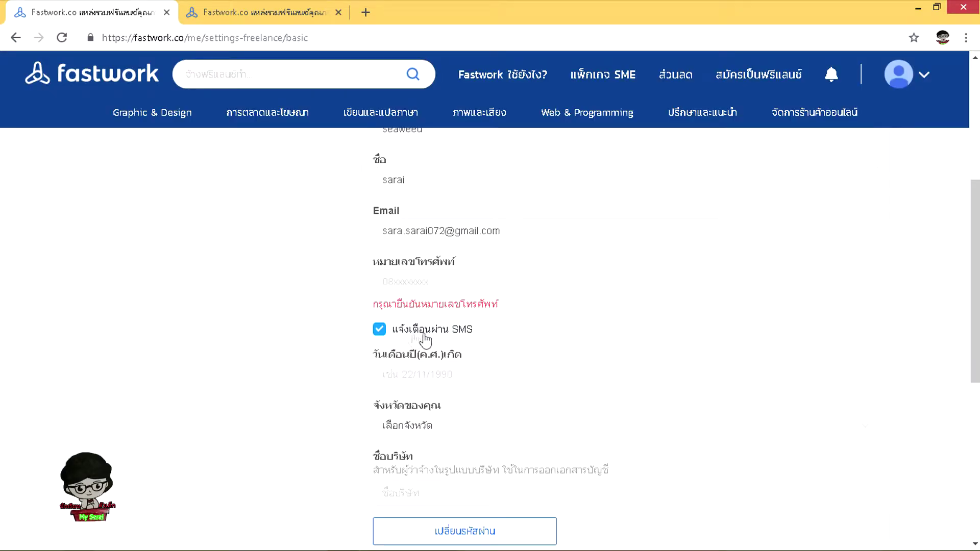
{"action": "scroll", "coordinate": [276, 360], "scroll_direction": "up", "scroll_amount": 3}
{"action": "scroll", "coordinate": [276, 360], "scroll_direction": "up", "scroll_amount": 4}
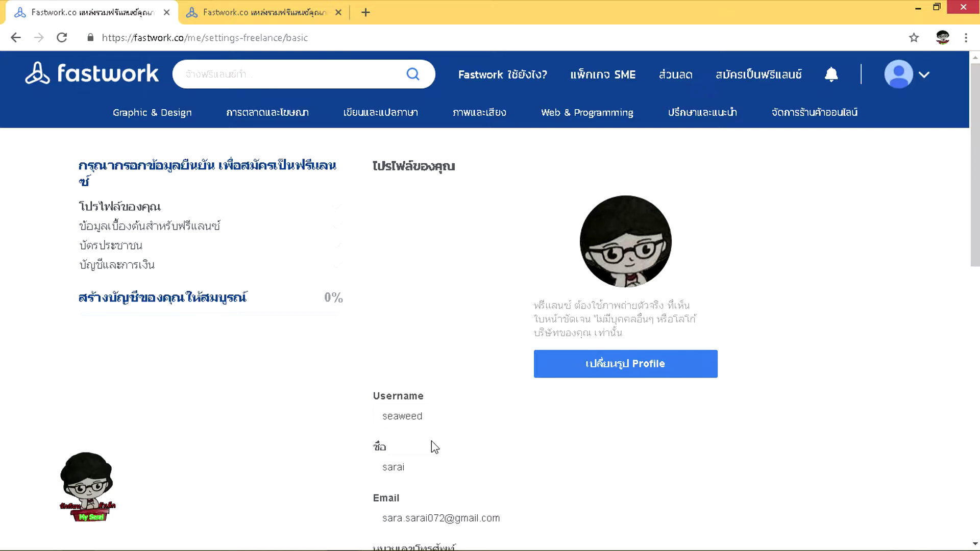
{"action": "scroll", "coordinate": [431, 439], "scroll_direction": "down", "scroll_amount": 3}
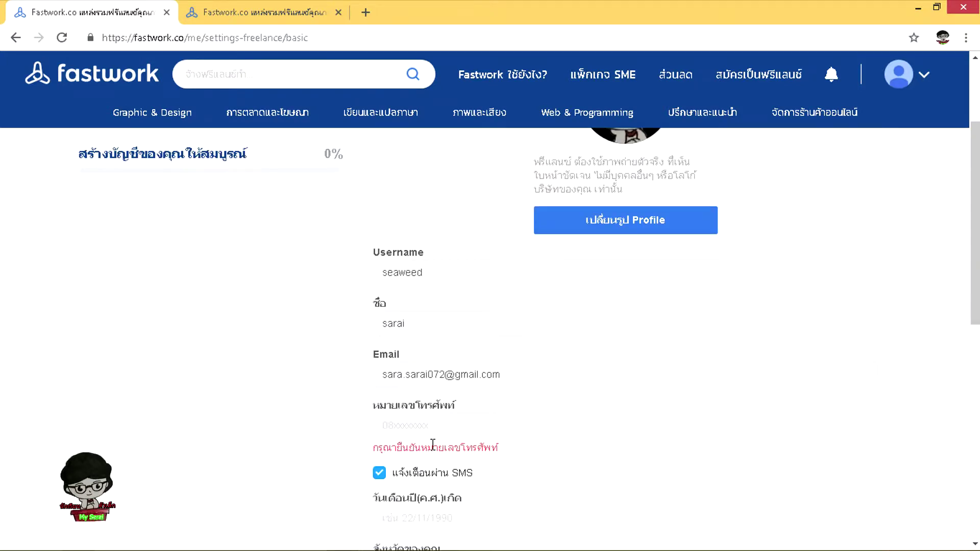
Enter the phone number, request an SMS OTP, and submit the received code
{"action": "left_click", "coordinate": [387, 425]}
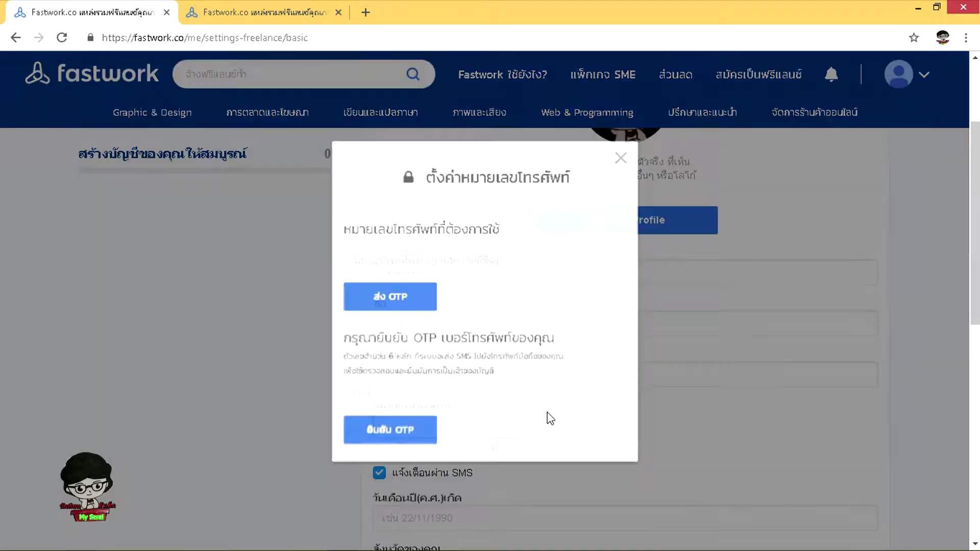
{"action": "left_click", "coordinate": [667, 128]}
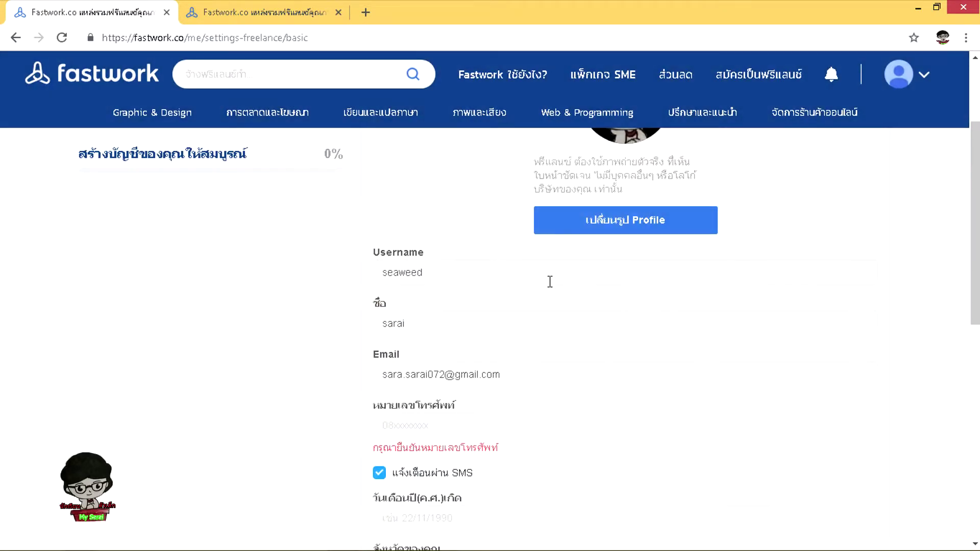
{"action": "left_click", "coordinate": [399, 424]}
{"action": "left_click", "coordinate": [378, 255]}
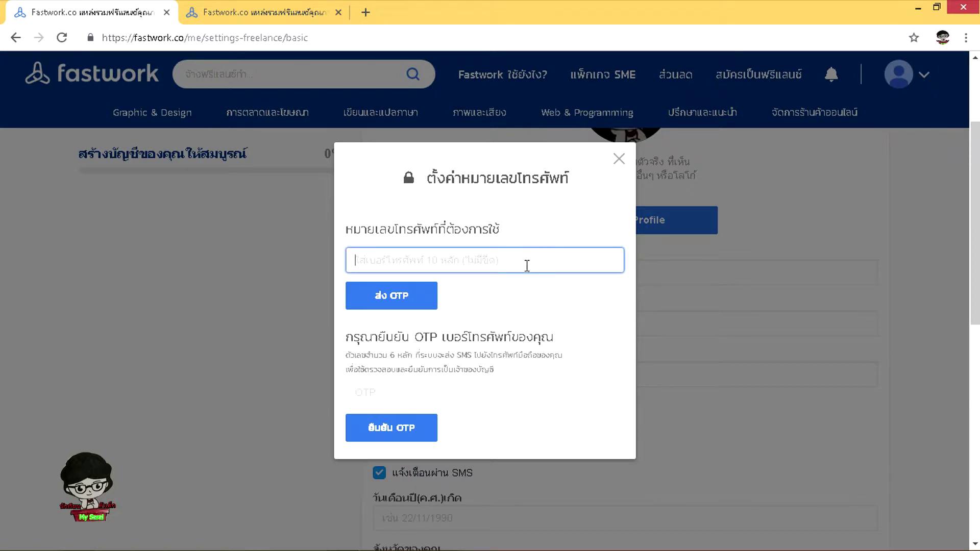
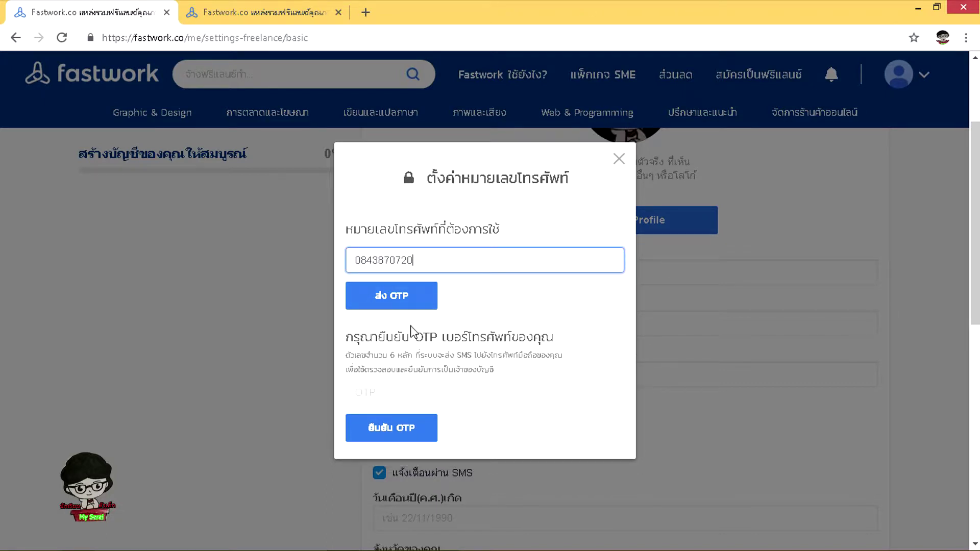
{"action": "left_click", "coordinate": [406, 302]}
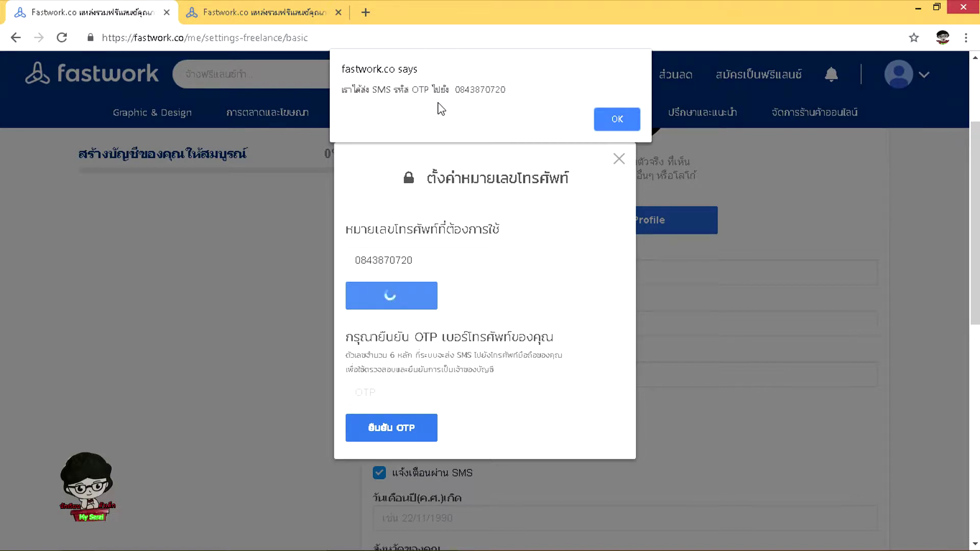
{"action": "left_click", "coordinate": [615, 118]}
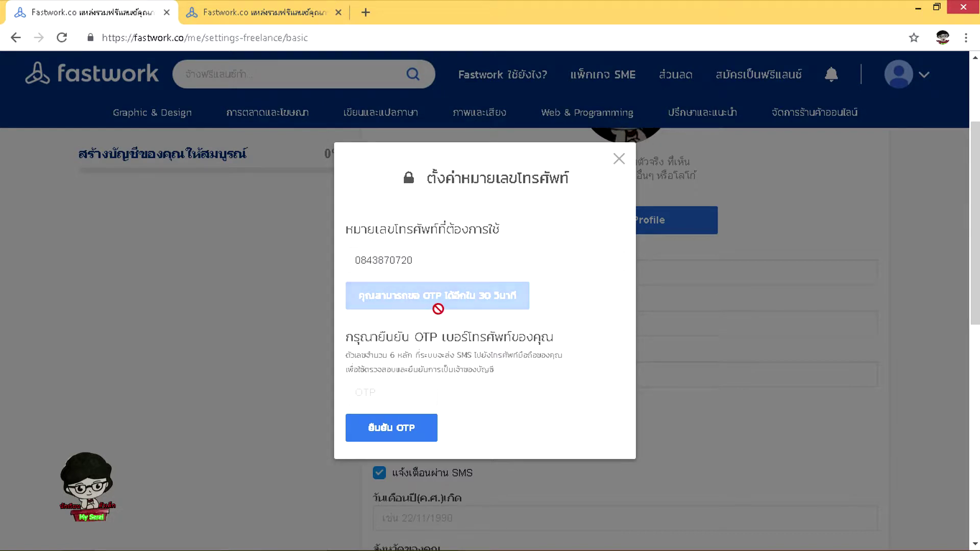
{"action": "left_click", "coordinate": [376, 392]}
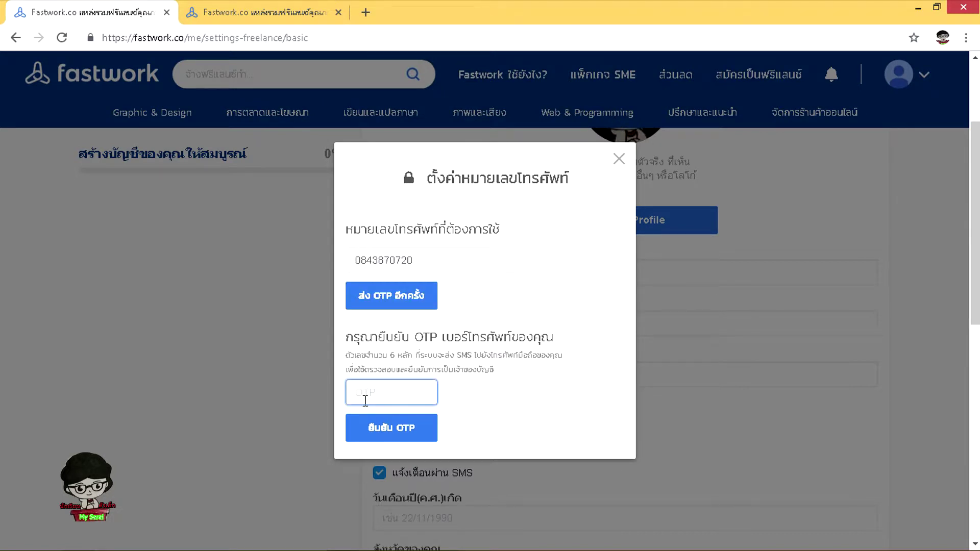
{"action": "left_click", "coordinate": [398, 426]}
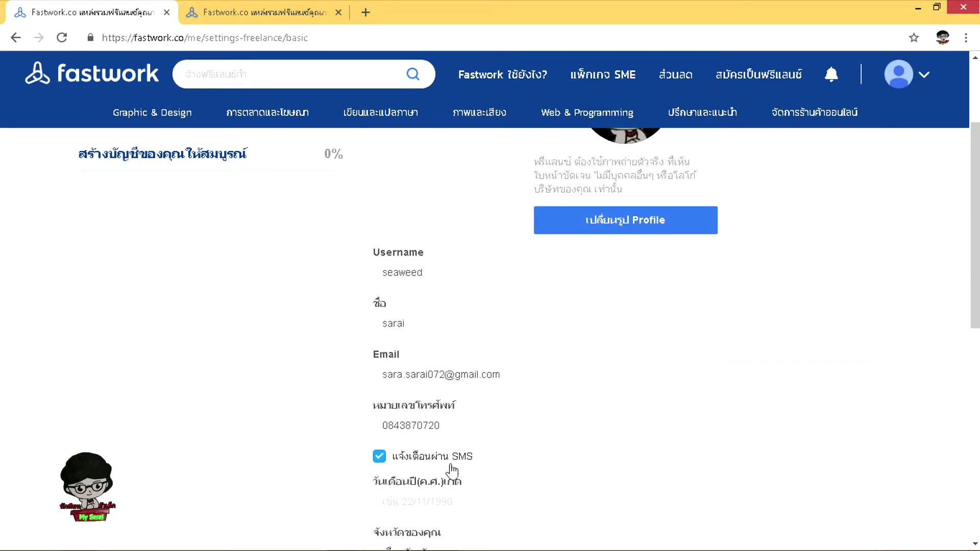
Enter the birth date in the basic profile's birth-date field
{"action": "left_click", "coordinate": [451, 427]}
{"action": "left_click", "coordinate": [269, 439]}
{"action": "scroll", "coordinate": [258, 440], "scroll_direction": "down", "scroll_amount": 1}
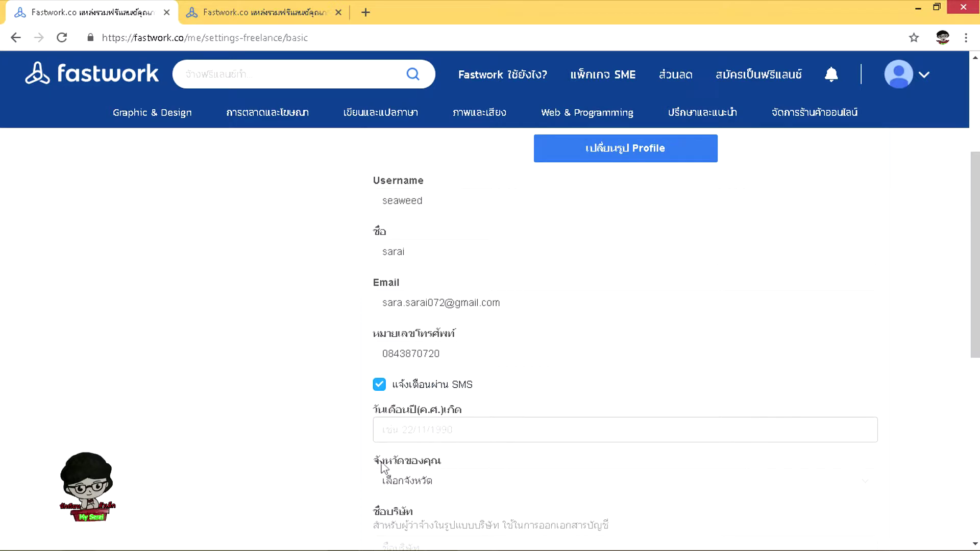
{"action": "left_click", "coordinate": [401, 432]}
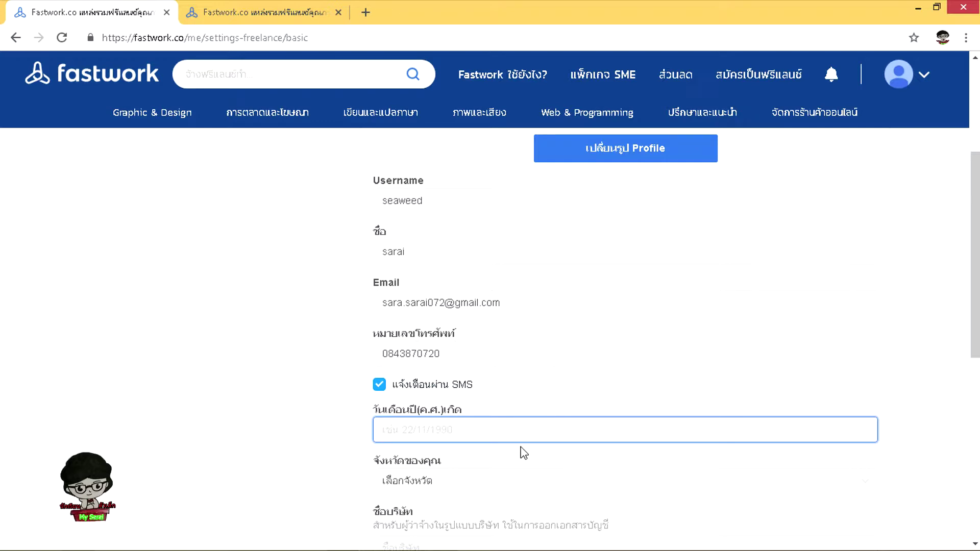
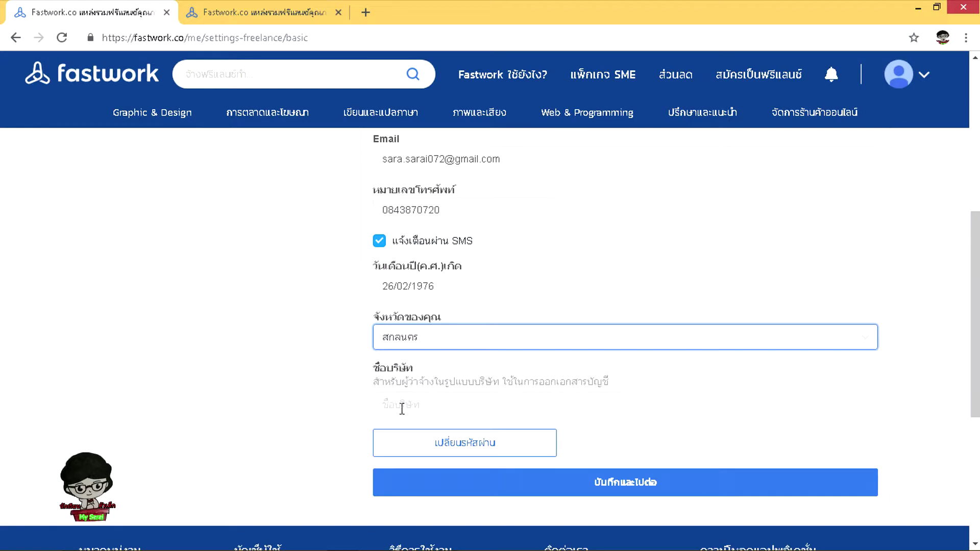
Dismiss the company information popup and save the basic profile with บันทึกและไปต่อ
{"action": "left_click", "coordinate": [399, 406]}
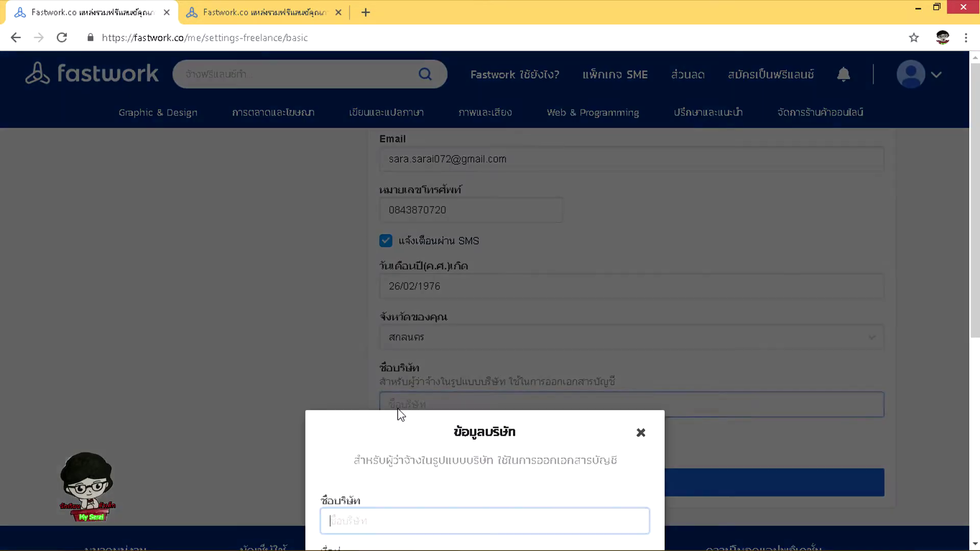
{"action": "left_click", "coordinate": [641, 436]}
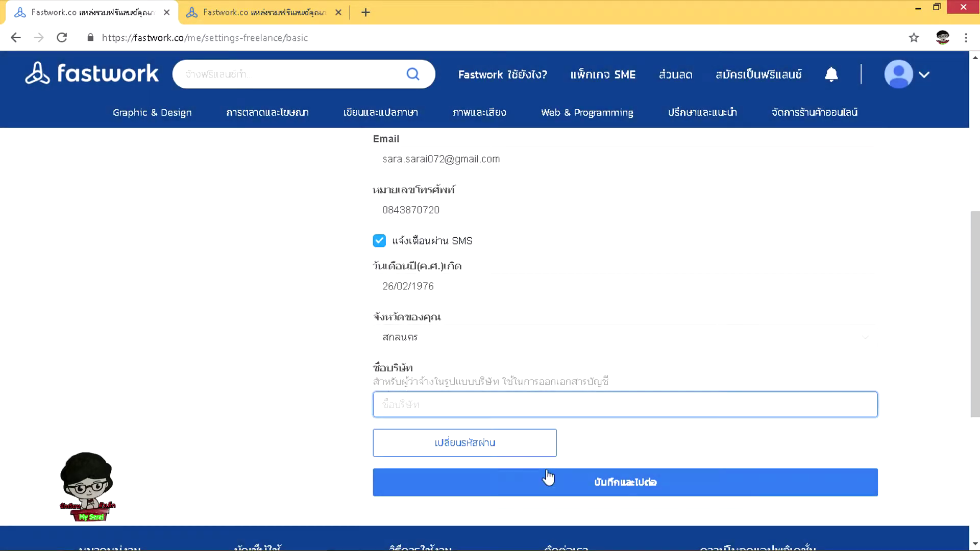
{"action": "scroll", "coordinate": [381, 478], "scroll_direction": "up", "scroll_amount": 1}
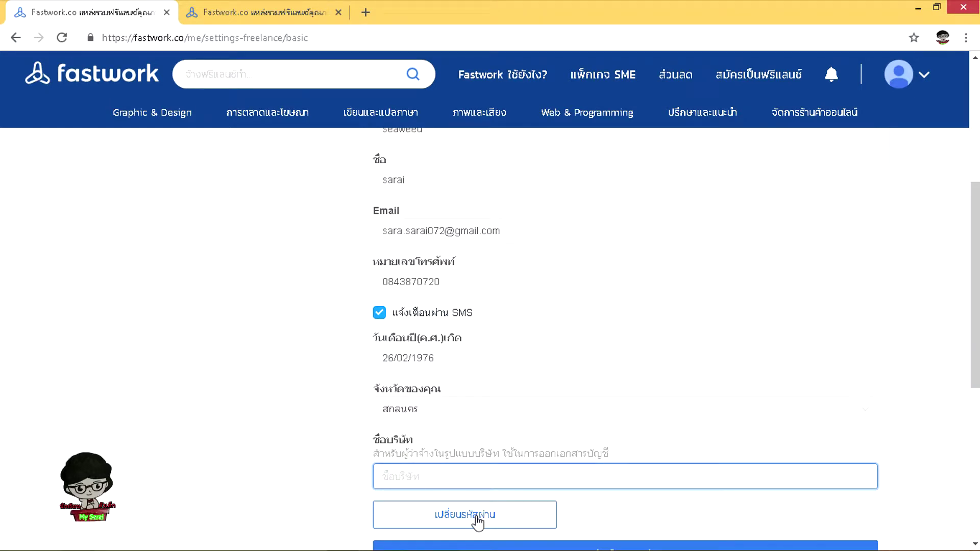
{"action": "scroll", "coordinate": [620, 344], "scroll_direction": "down", "scroll_amount": 3}
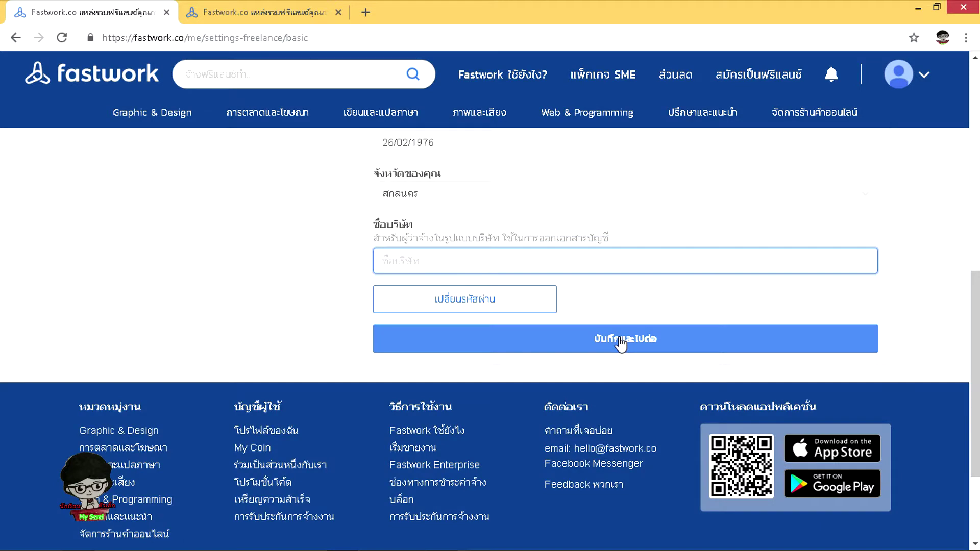
{"action": "left_click", "coordinate": [592, 343]}
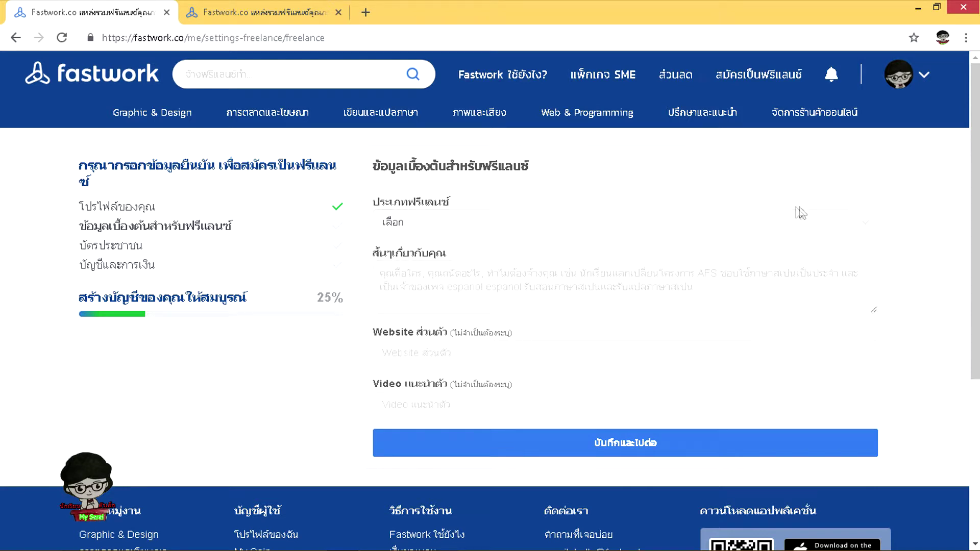
{"action": "left_click", "coordinate": [782, 210]}
Choose Full-time as freelancer type and save the about-me description to continue
{"action": "left_click", "coordinate": [422, 278]}
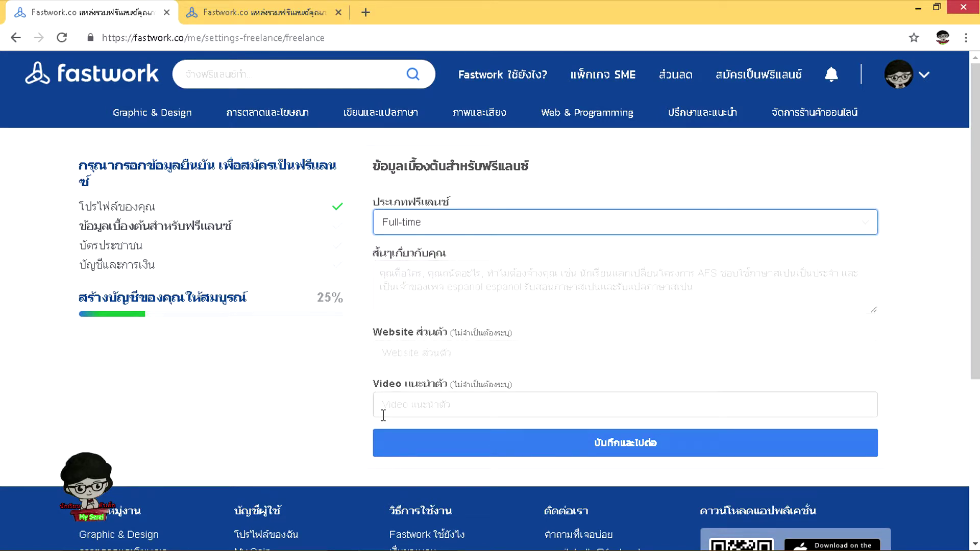
{"action": "scroll", "coordinate": [425, 405], "scroll_direction": "down", "scroll_amount": 1}
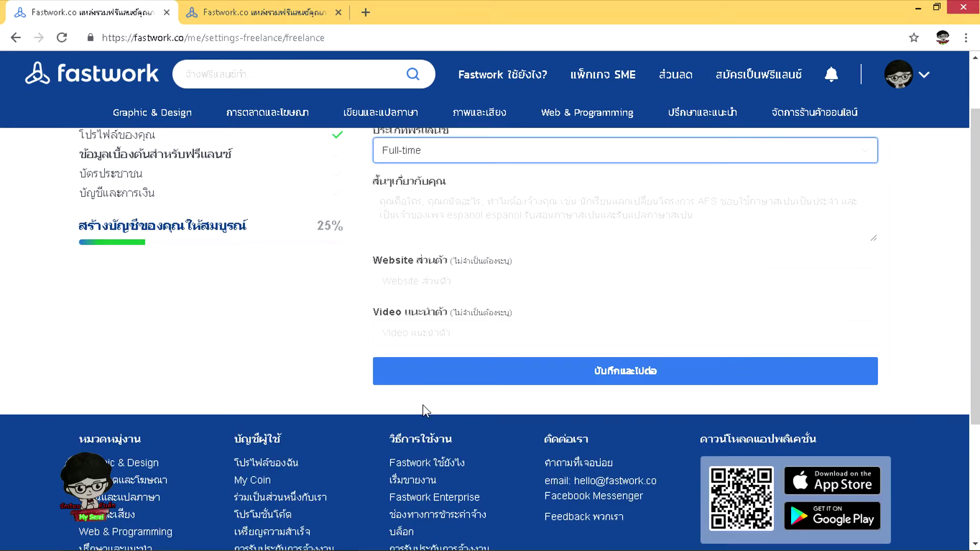
{"action": "scroll", "coordinate": [422, 405], "scroll_direction": "up", "scroll_amount": 1}
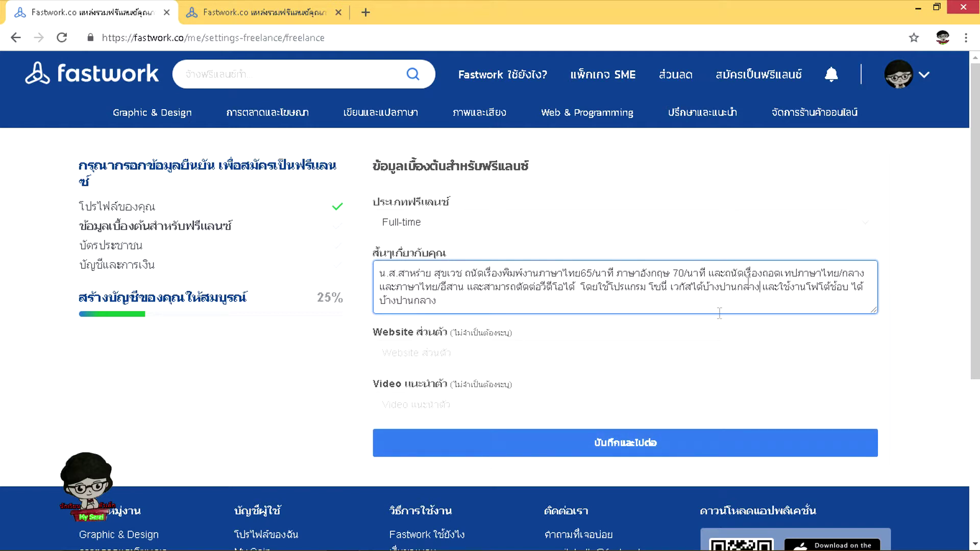
{"action": "left_click", "coordinate": [613, 443]}
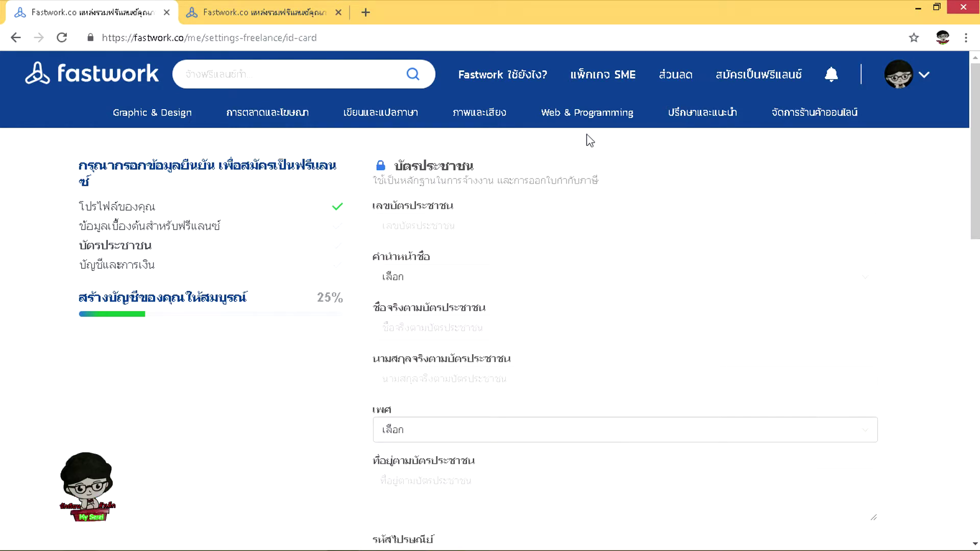
Enter the ID card number and set the name title to นางสาว
{"action": "left_click", "coordinate": [397, 223]}
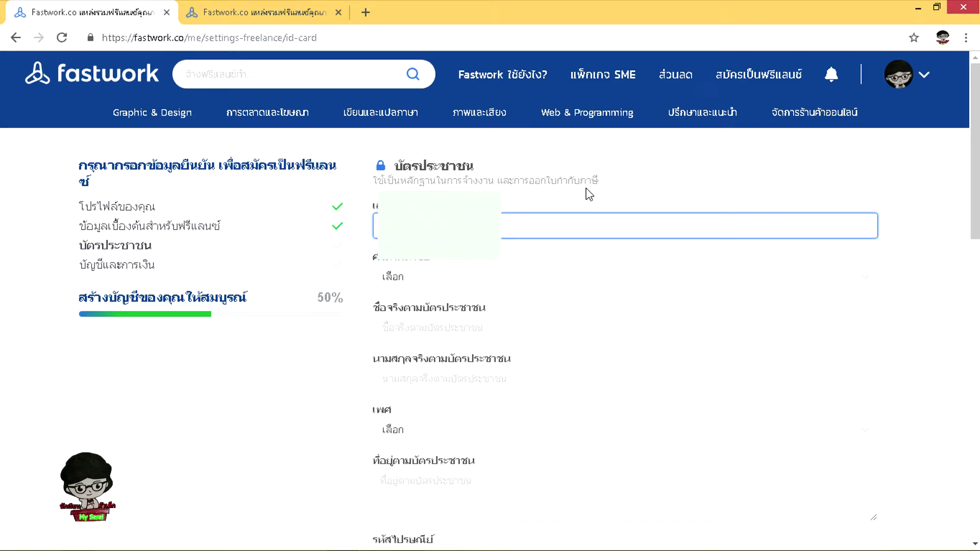
{"action": "left_click", "coordinate": [415, 275]}
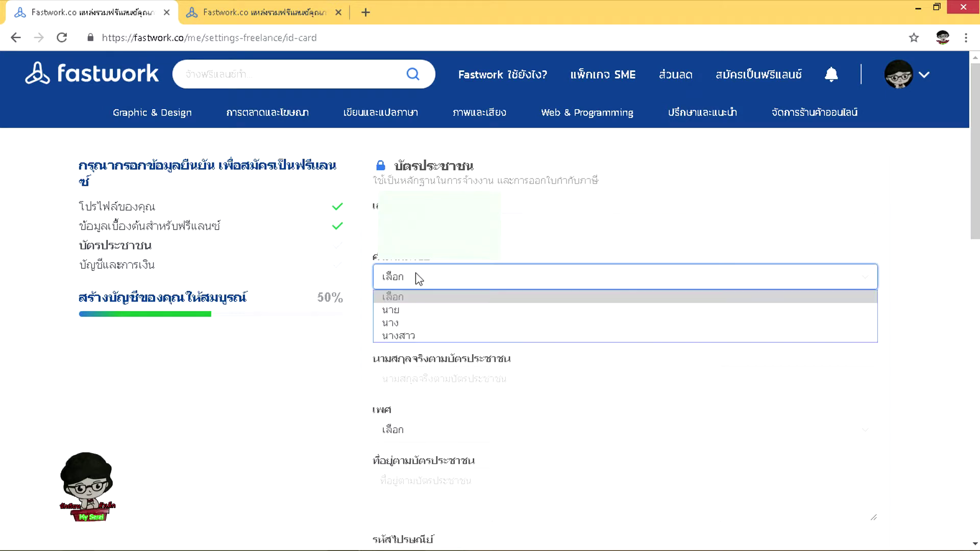
{"action": "left_click", "coordinate": [422, 323]}
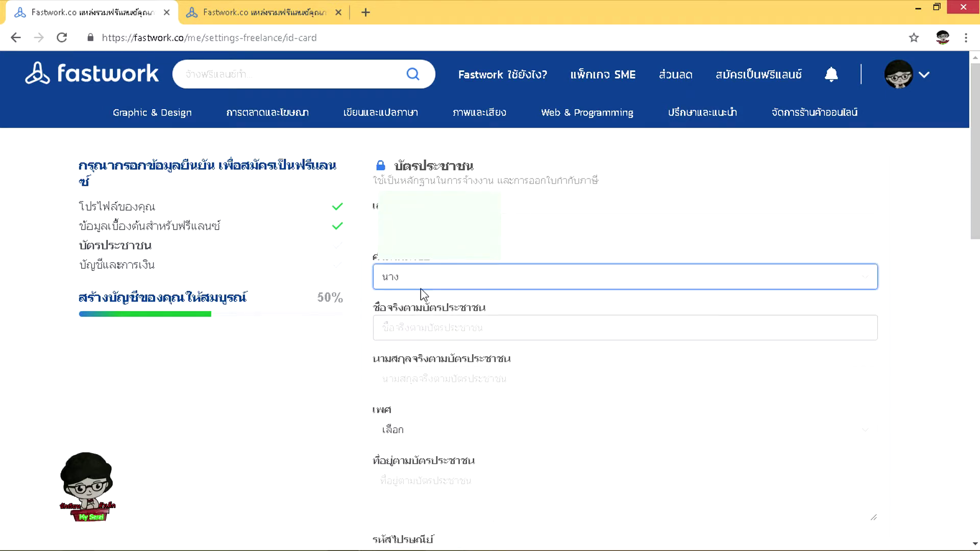
{"action": "key", "text": "Down"}
Enter the first and last name and set gender to หญิง
{"action": "left_click", "coordinate": [414, 327]}
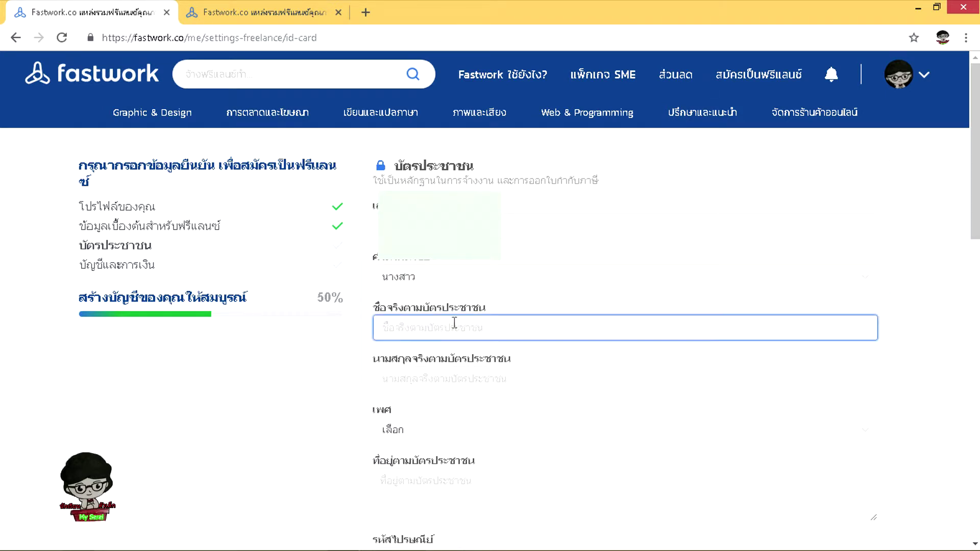
{"action": "key", "text": "Tab"}
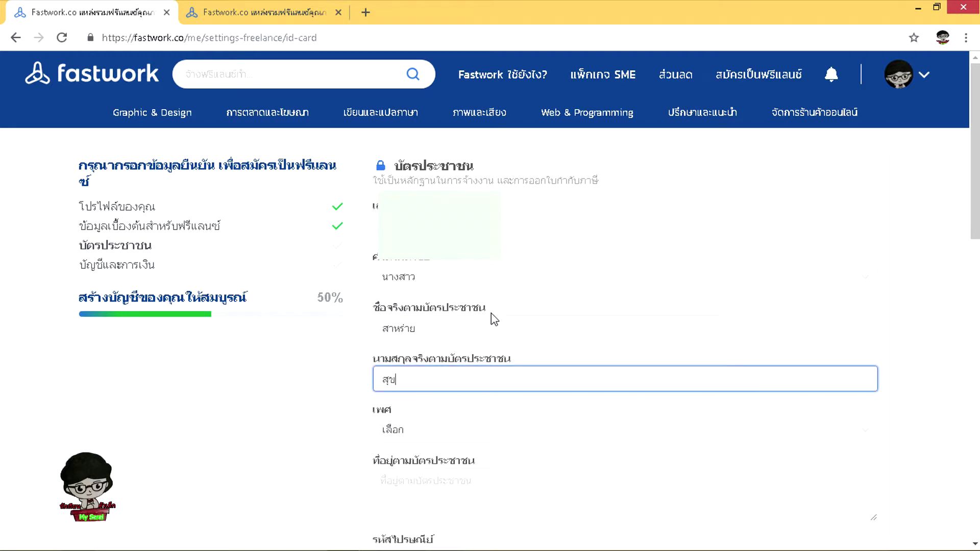
{"action": "key", "text": "Tab"}
{"action": "key", "text": "Down"}
{"action": "key", "text": "Down"}
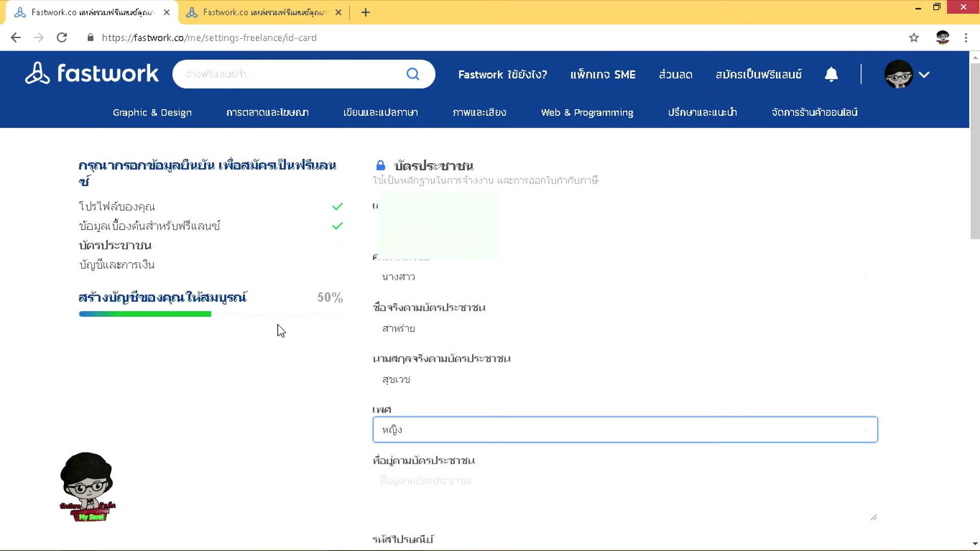
{"action": "left_click_drag", "start_coordinate": [974, 176], "coordinate": [972, 266]}
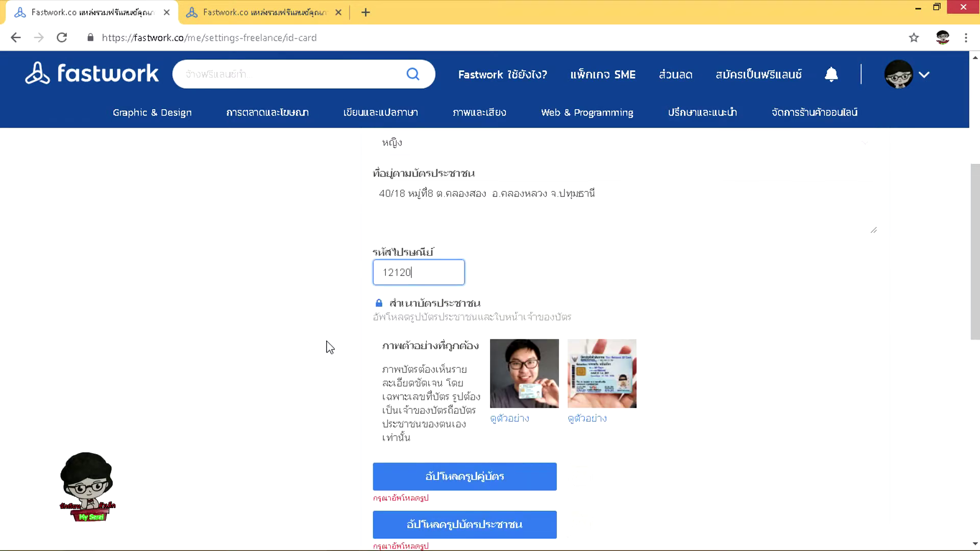
{"action": "scroll", "coordinate": [328, 345], "scroll_direction": "down", "scroll_amount": 2}
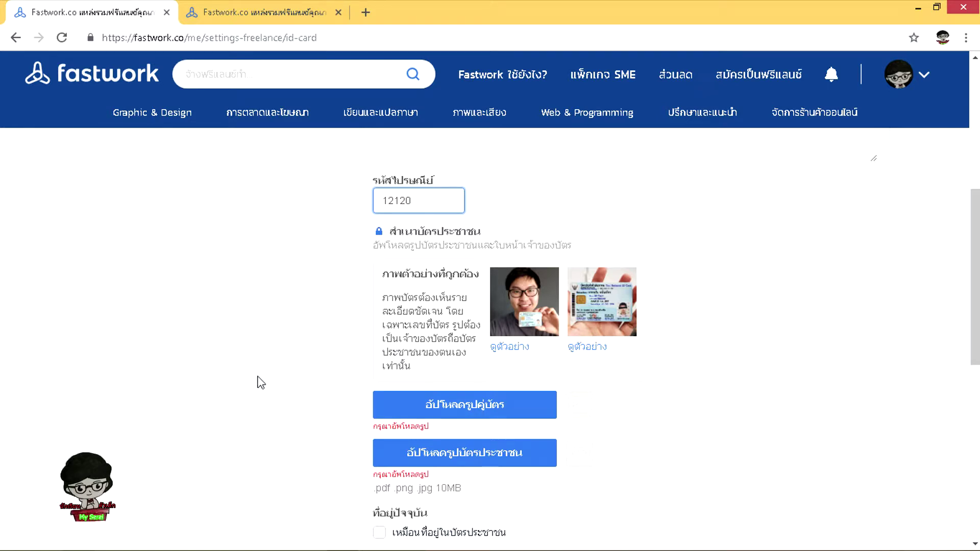
Fill in the current address with 'เหมือนที่อยู่ในบัตรประชาชน' left unticked
{"action": "scroll", "coordinate": [260, 383], "scroll_direction": "down", "scroll_amount": 1}
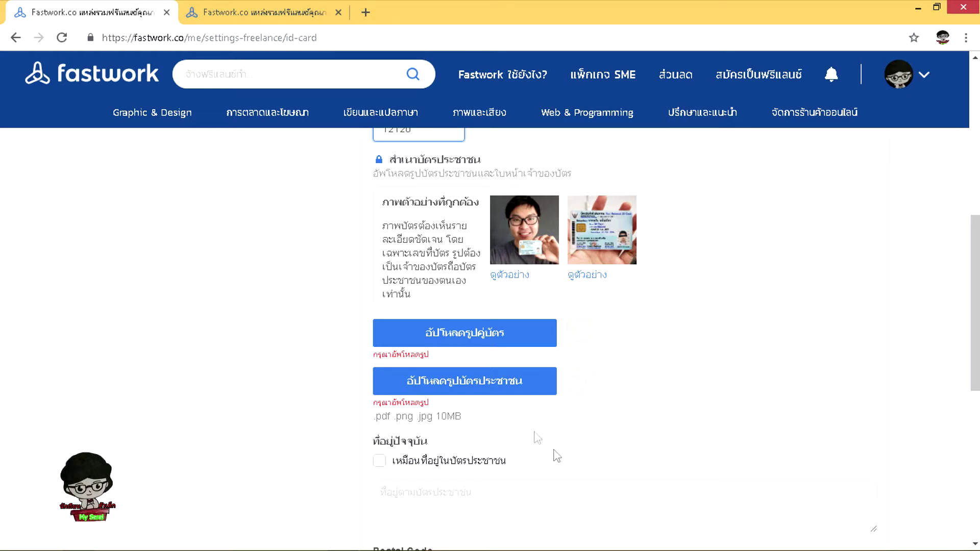
{"action": "scroll", "coordinate": [393, 470], "scroll_direction": "down", "scroll_amount": 2}
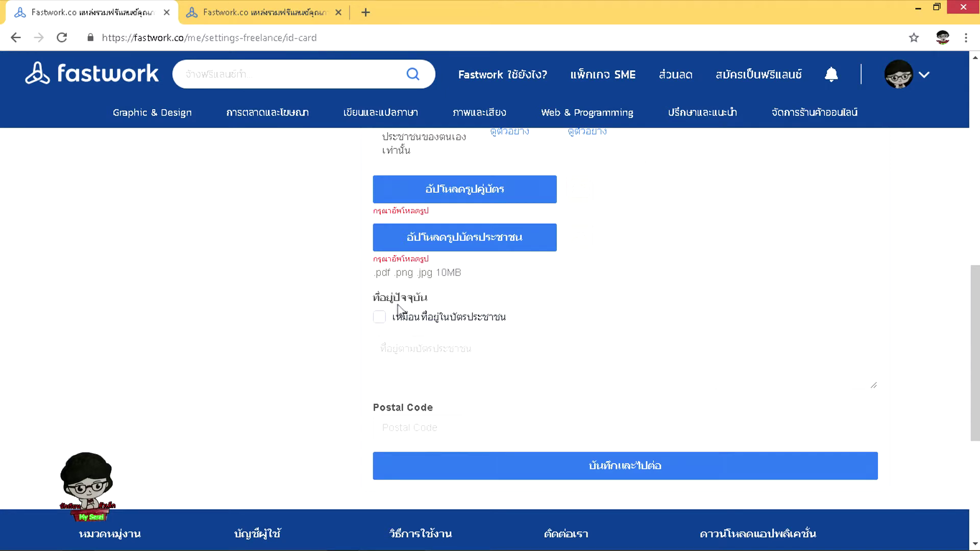
{"action": "left_click", "coordinate": [408, 379]}
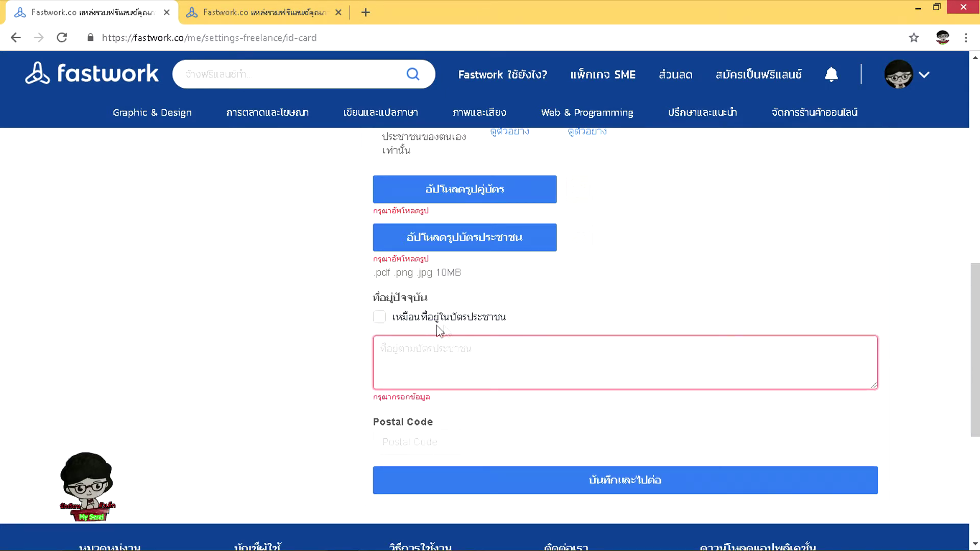
{"action": "left_click", "coordinate": [380, 317]}
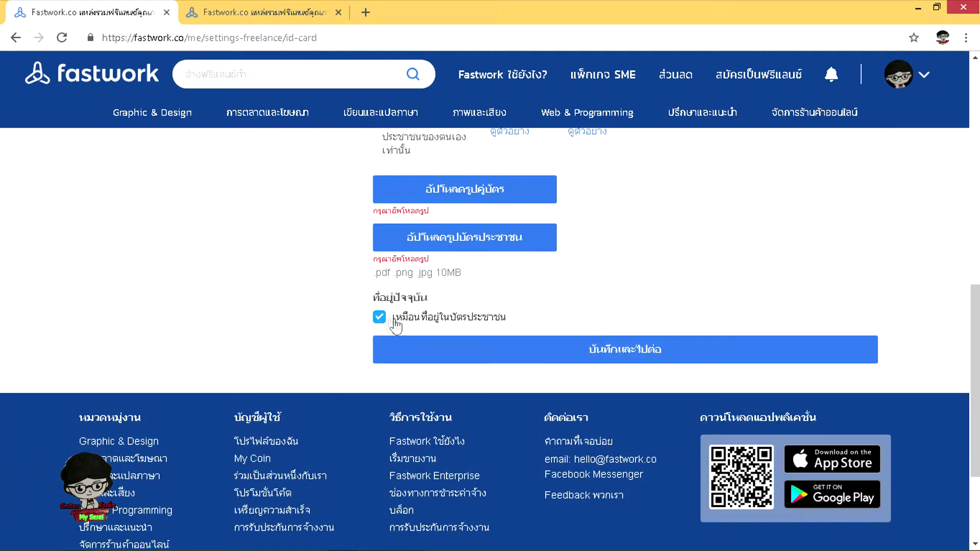
{"action": "left_click", "coordinate": [395, 322]}
{"action": "left_click", "coordinate": [406, 353]}
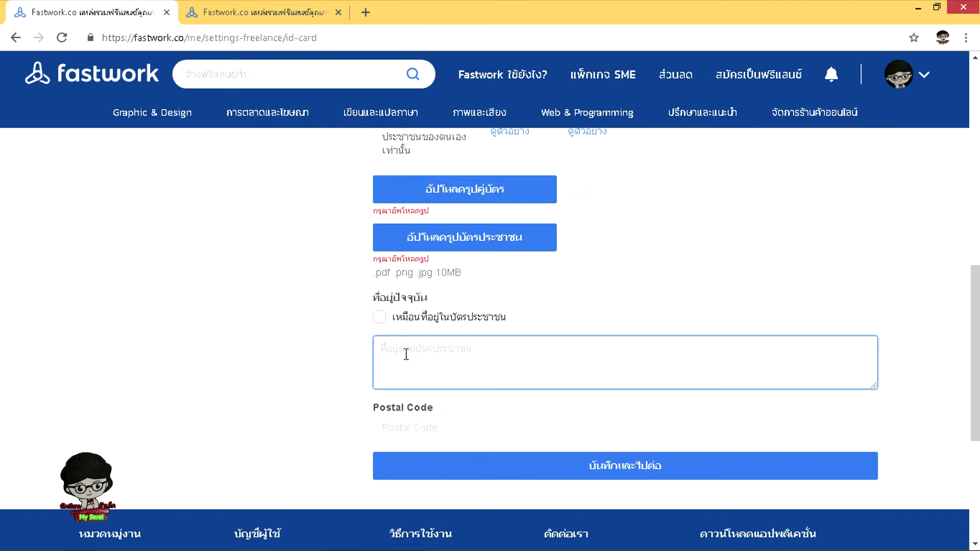
{"action": "scroll", "coordinate": [849, 437], "scroll_direction": "up", "scroll_amount": 4}
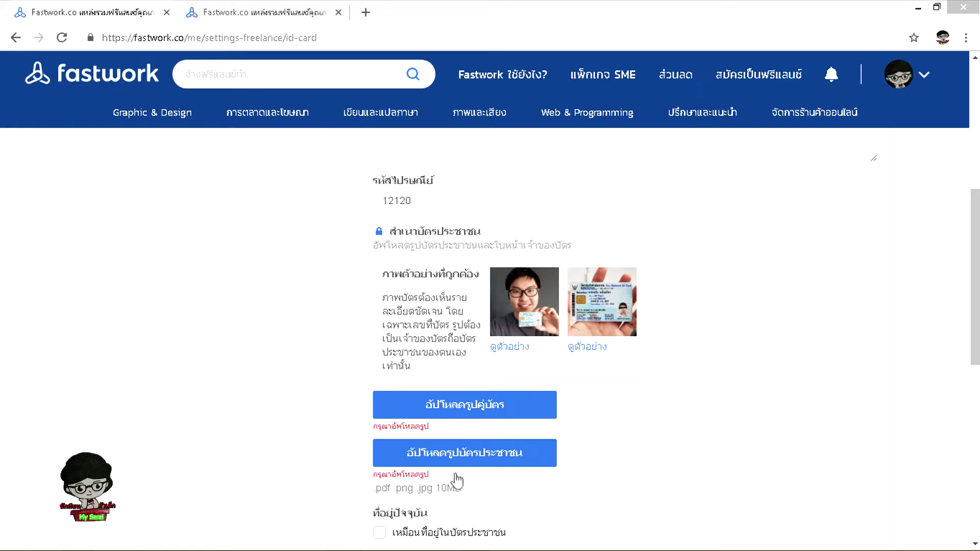
Upload the ส่งฟาสเวิร์ค image from the Desktop as the ID-card photo
{"action": "left_click", "coordinate": [491, 408]}
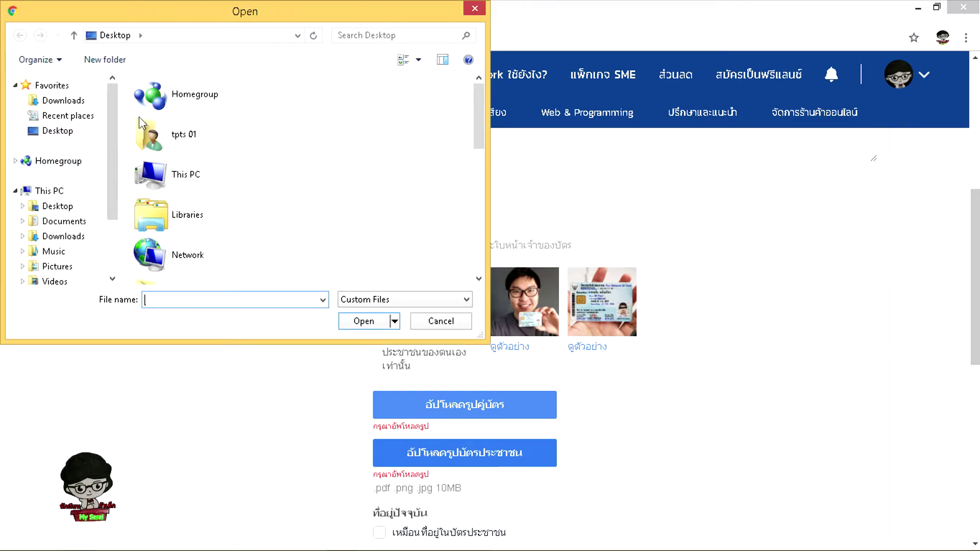
{"action": "scroll", "coordinate": [109, 154], "scroll_direction": "down", "scroll_amount": 3}
{"action": "scroll", "coordinate": [100, 263], "scroll_direction": "up", "scroll_amount": 1}
{"action": "left_click", "coordinate": [57, 138]}
{"action": "left_click", "coordinate": [167, 243]}
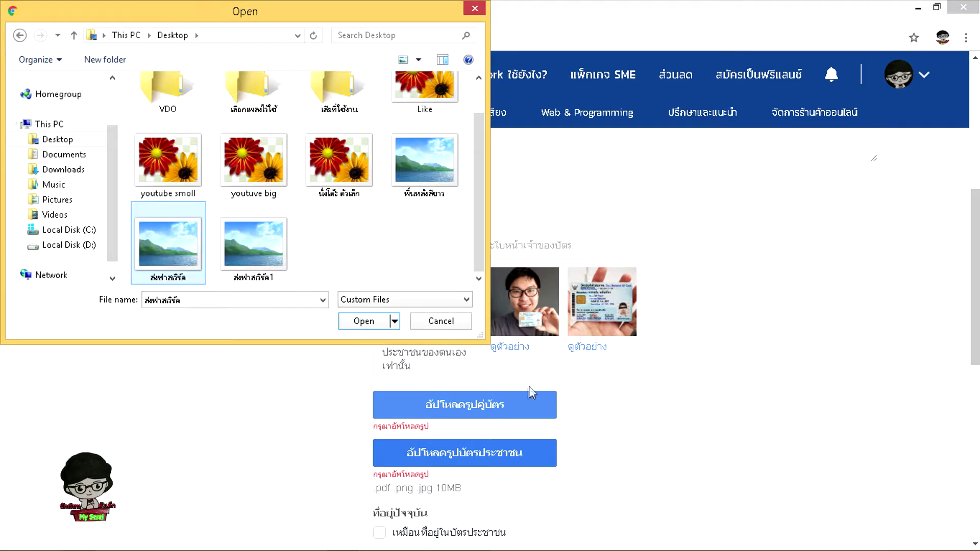
{"action": "left_click", "coordinate": [351, 327]}
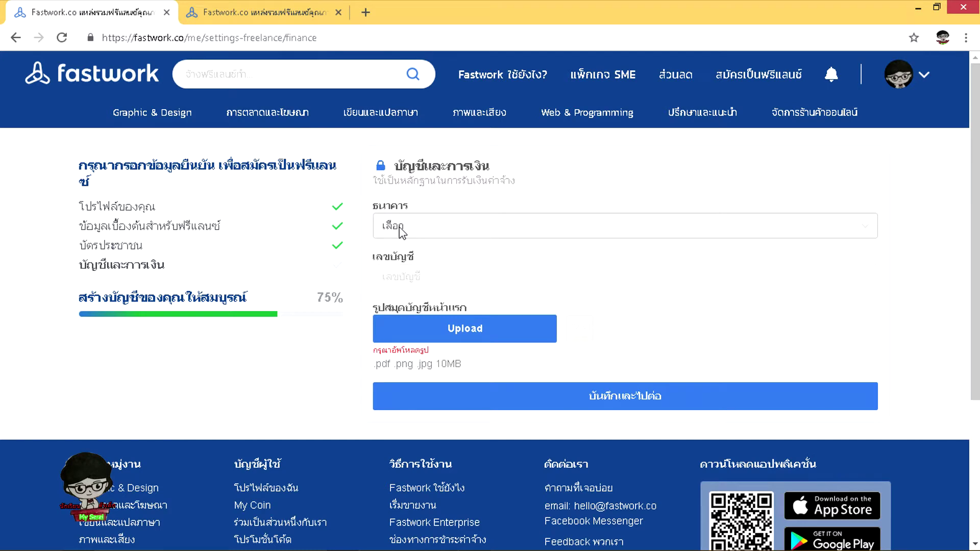
Choose the bank for the account and move to the account number field
{"action": "left_click", "coordinate": [810, 232]}
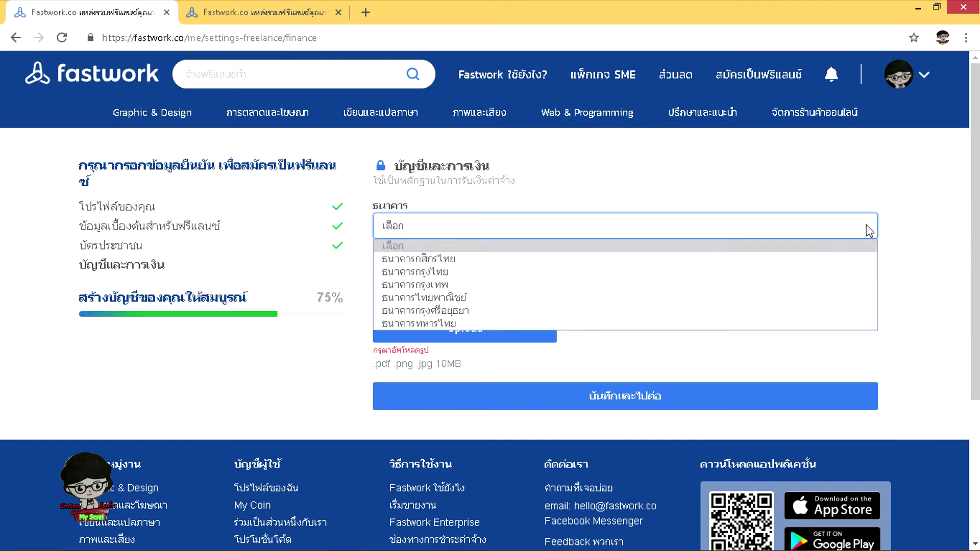
{"action": "left_click", "coordinate": [869, 231]}
{"action": "key", "text": "Tab"}
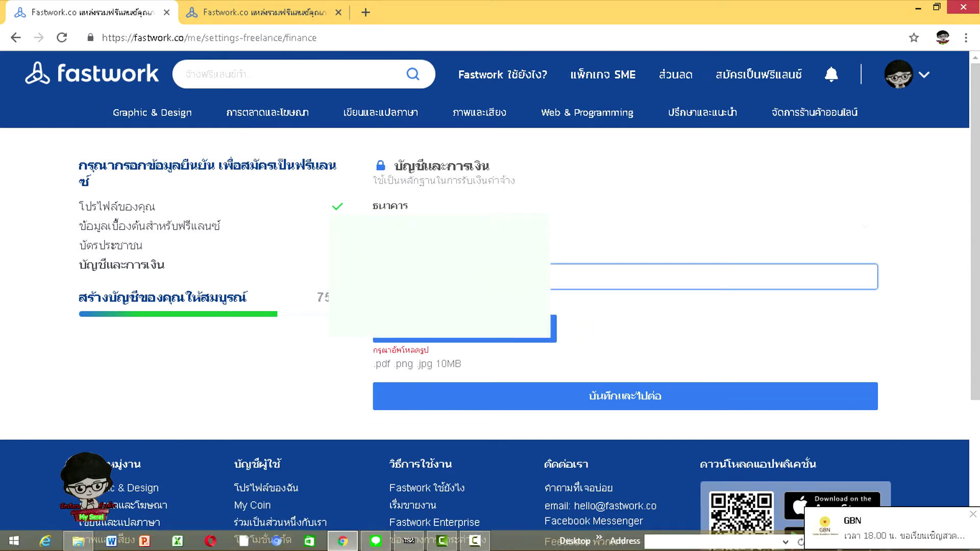
Upload the bank-book photo ส่งฟาสเวิร์ค2 from the Desktop
{"action": "left_click", "coordinate": [470, 336]}
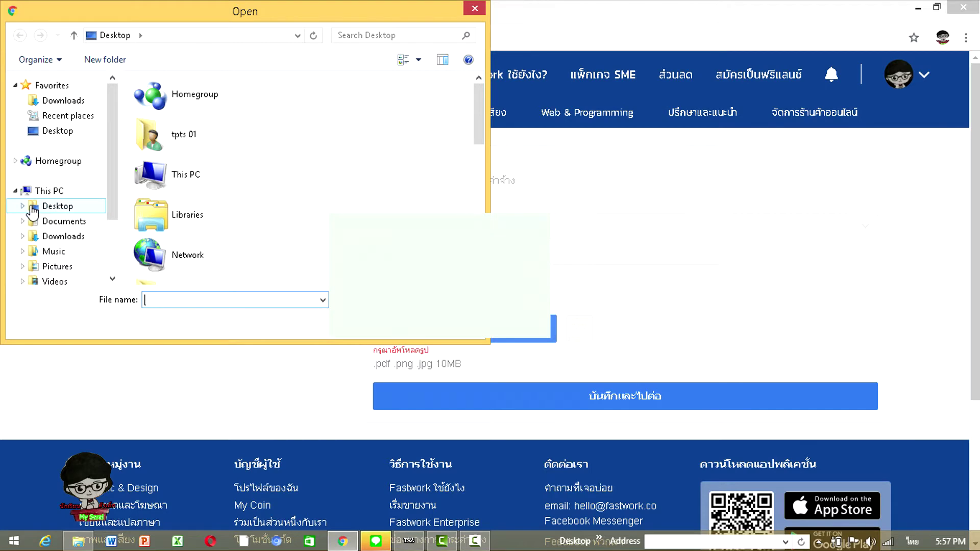
{"action": "left_click", "coordinate": [58, 207]}
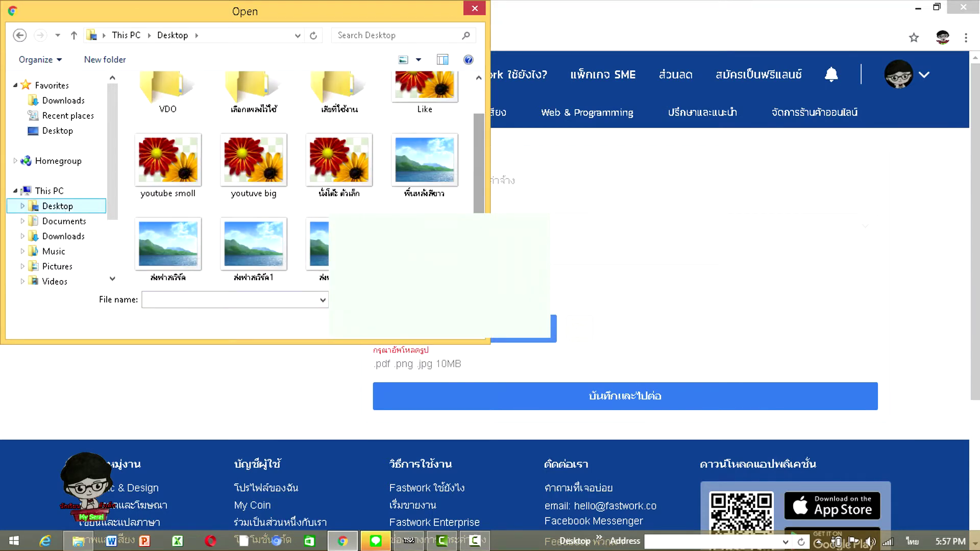
{"action": "left_click", "coordinate": [319, 245]}
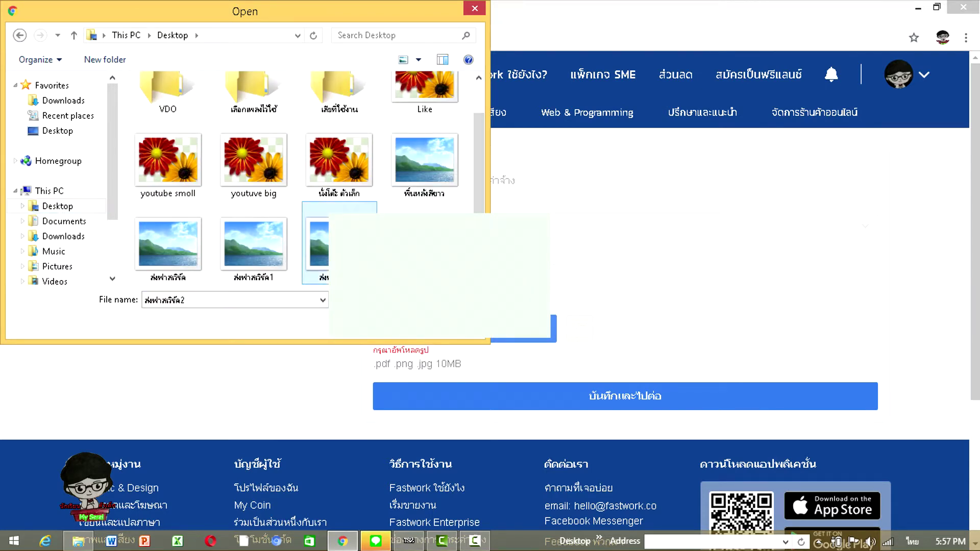
{"action": "left_click", "coordinate": [408, 324]}
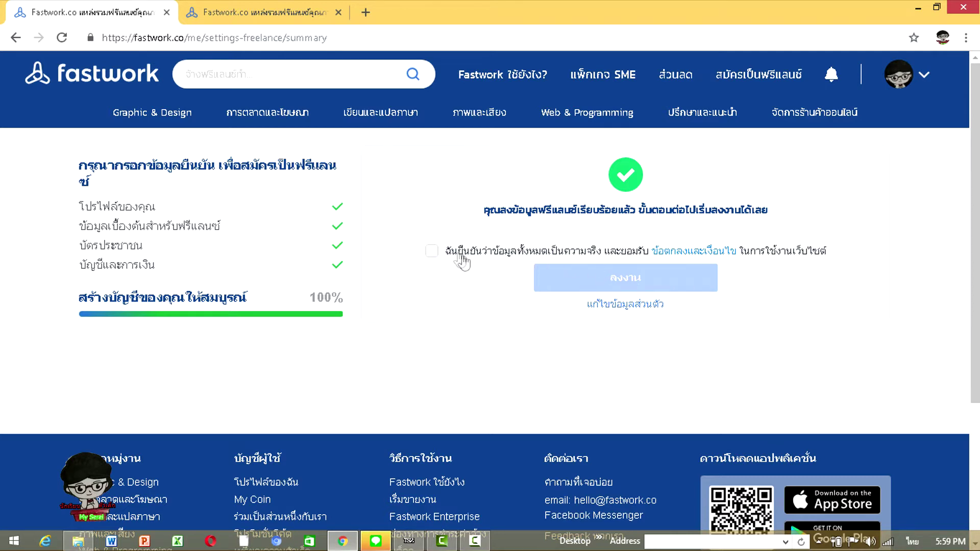
Accept the terms, start posting a new service, and open the category list
{"action": "left_click", "coordinate": [431, 251]}
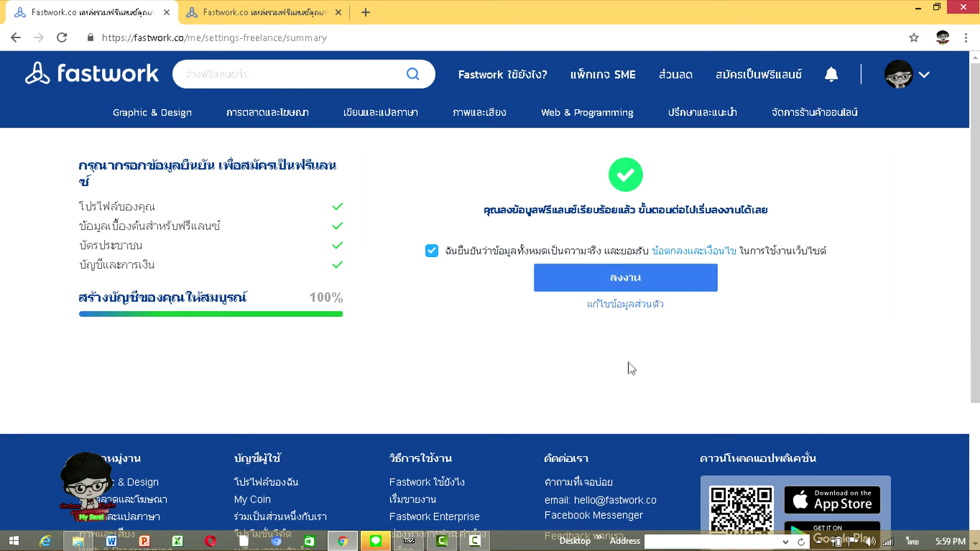
{"action": "left_click", "coordinate": [628, 281]}
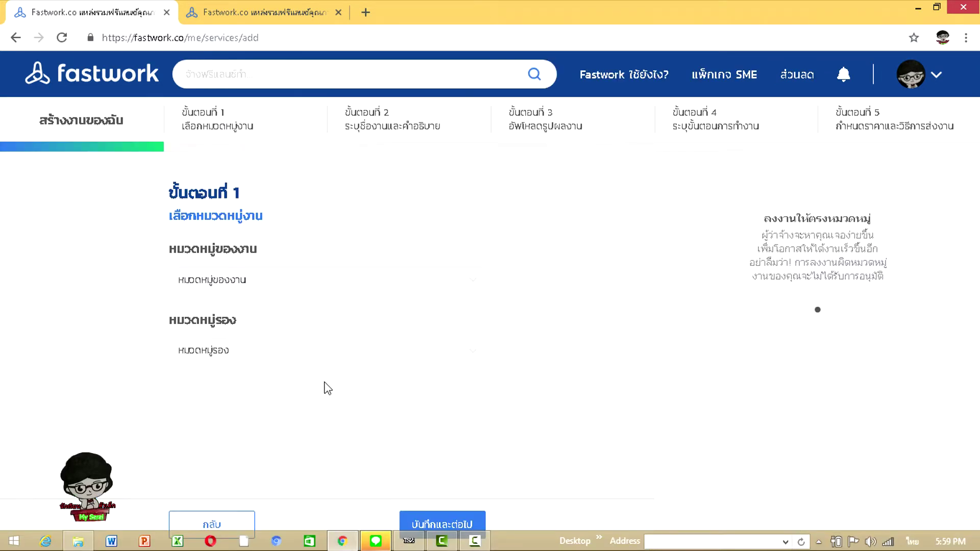
{"action": "left_click", "coordinate": [469, 276]}
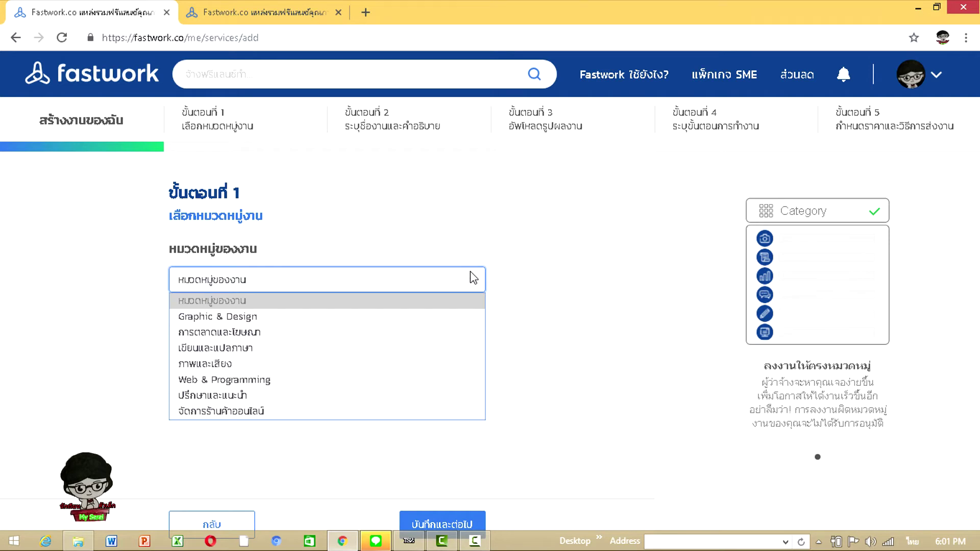
Close the category list unselected and go back to My Services, showing 0/3 services
{"action": "left_click", "coordinate": [388, 204]}
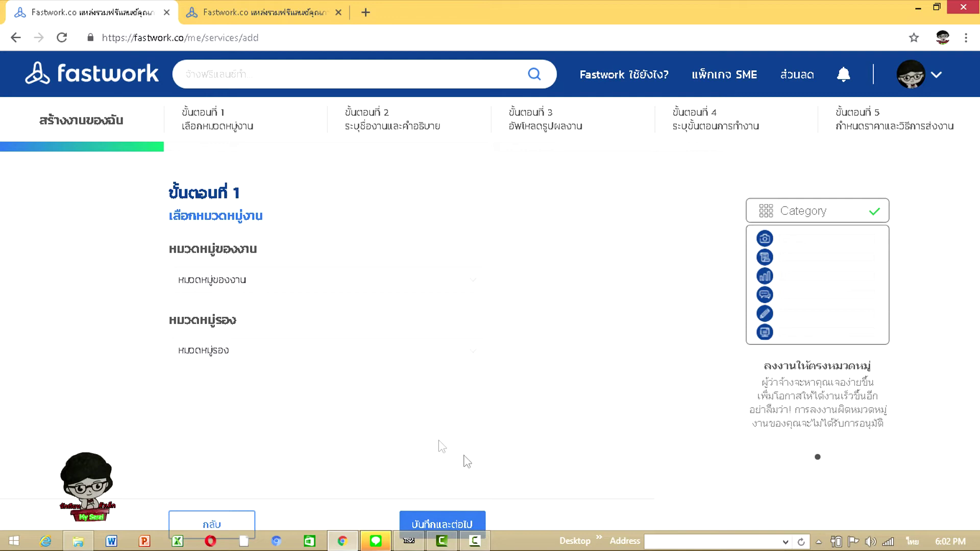
{"action": "left_click", "coordinate": [200, 523]}
{"action": "scroll", "coordinate": [271, 367], "scroll_direction": "down", "scroll_amount": 8}
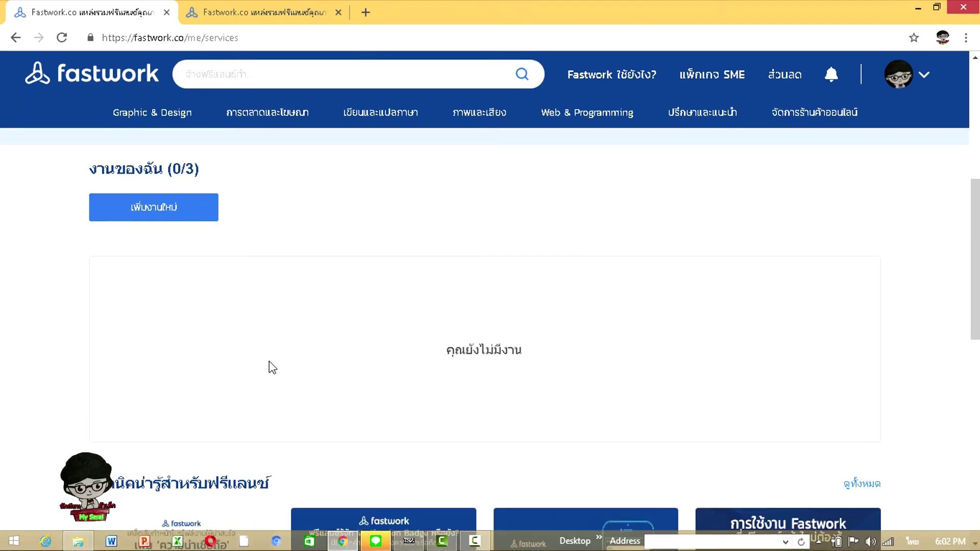
{"action": "scroll", "coordinate": [271, 366], "scroll_direction": "up", "scroll_amount": 10}
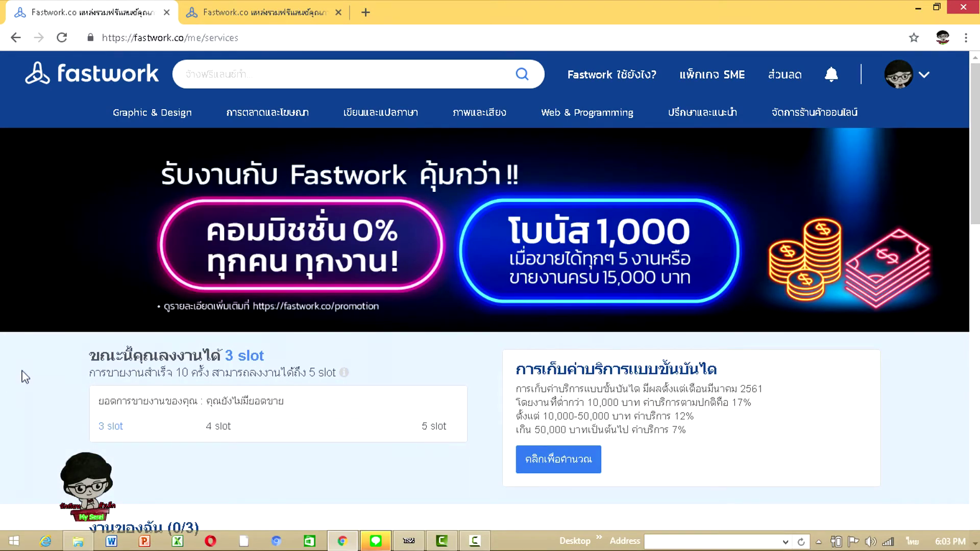
{"action": "scroll", "coordinate": [23, 378], "scroll_direction": "down", "scroll_amount": 8}
{"action": "scroll", "coordinate": [135, 311], "scroll_direction": "up", "scroll_amount": 5}
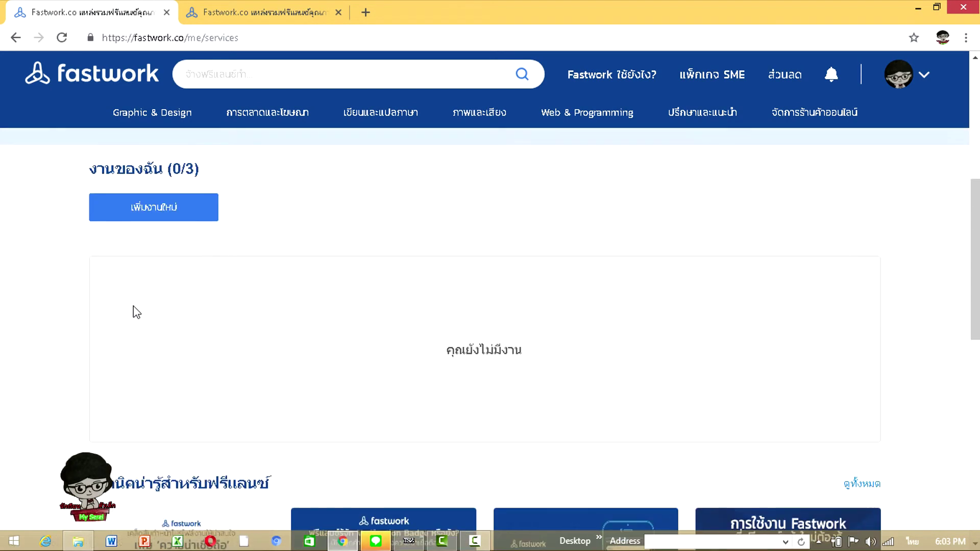
{"action": "scroll", "coordinate": [133, 305], "scroll_direction": "up", "scroll_amount": 3}
{"action": "scroll", "coordinate": [135, 306], "scroll_direction": "up", "scroll_amount": 4}
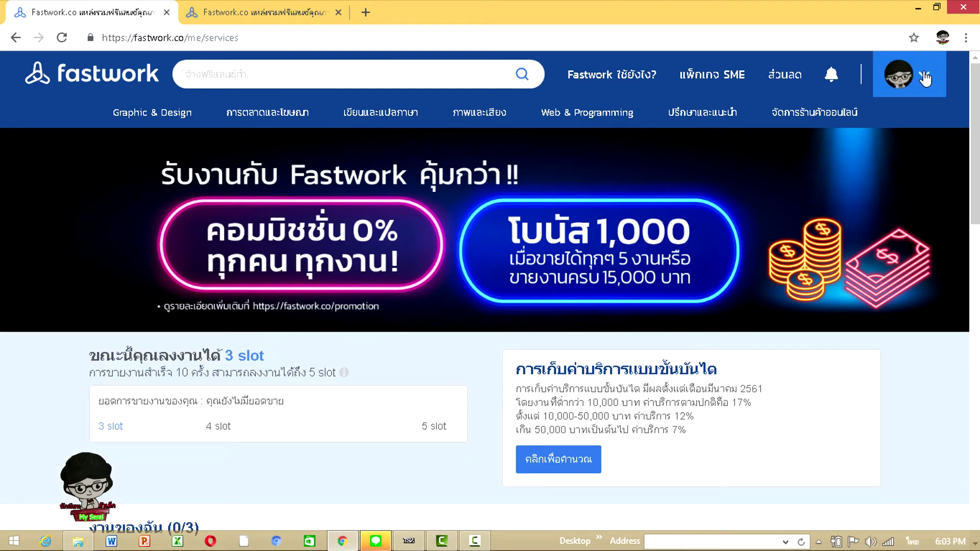
{"action": "scroll", "coordinate": [268, 360], "scroll_direction": "down", "scroll_amount": 3}
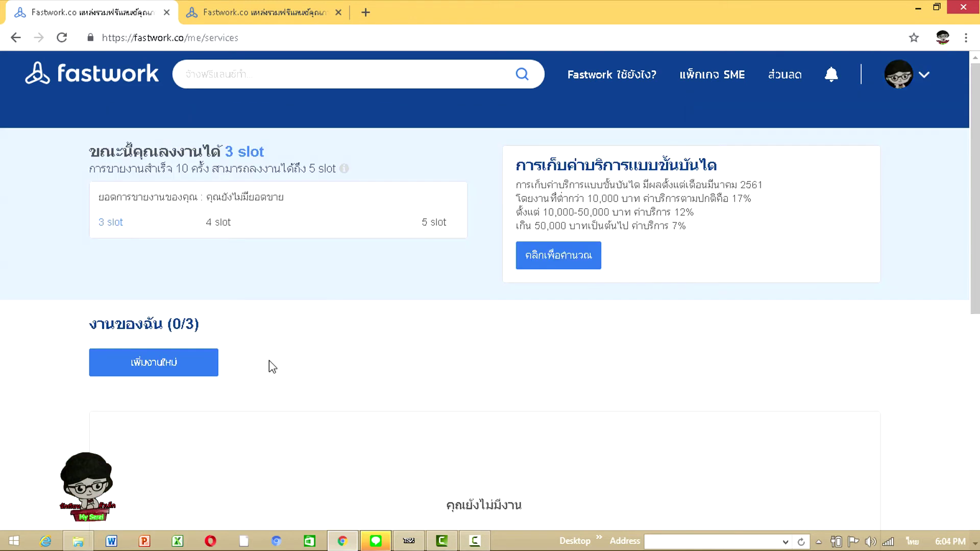
{"action": "scroll", "coordinate": [268, 360], "scroll_direction": "up", "scroll_amount": 3}
{"action": "scroll", "coordinate": [237, 417], "scroll_direction": "down", "scroll_amount": 7}
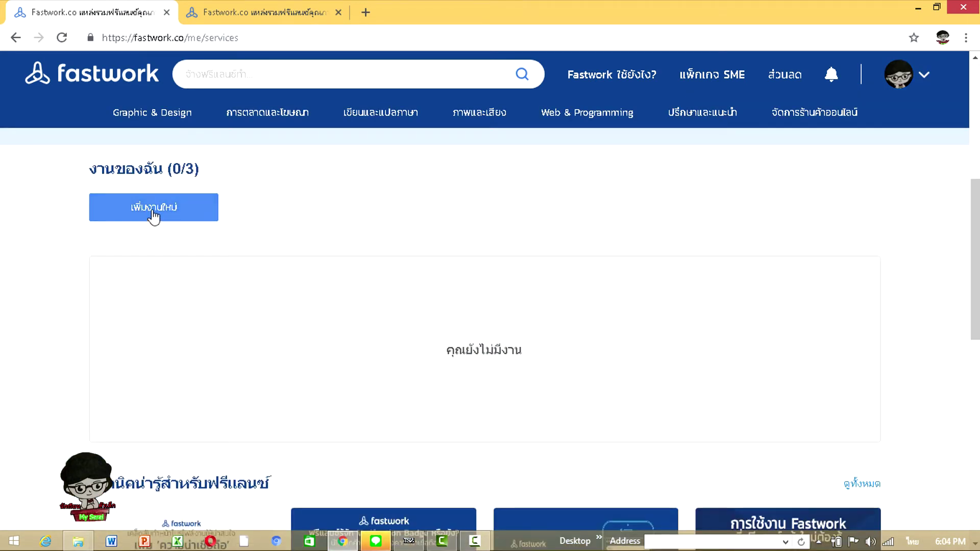
{"action": "scroll", "coordinate": [153, 214], "scroll_direction": "down", "scroll_amount": 3}
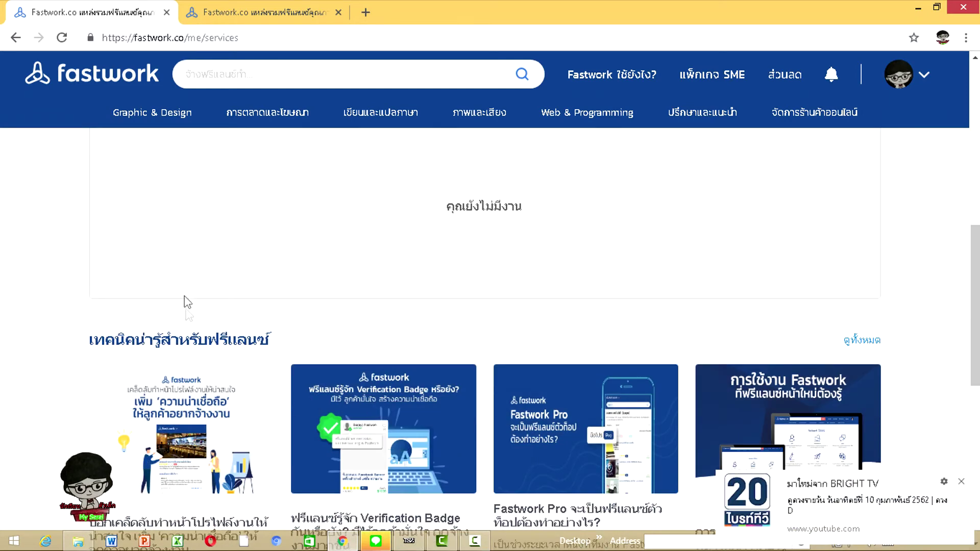
{"action": "scroll", "coordinate": [190, 317], "scroll_direction": "up", "scroll_amount": 4}
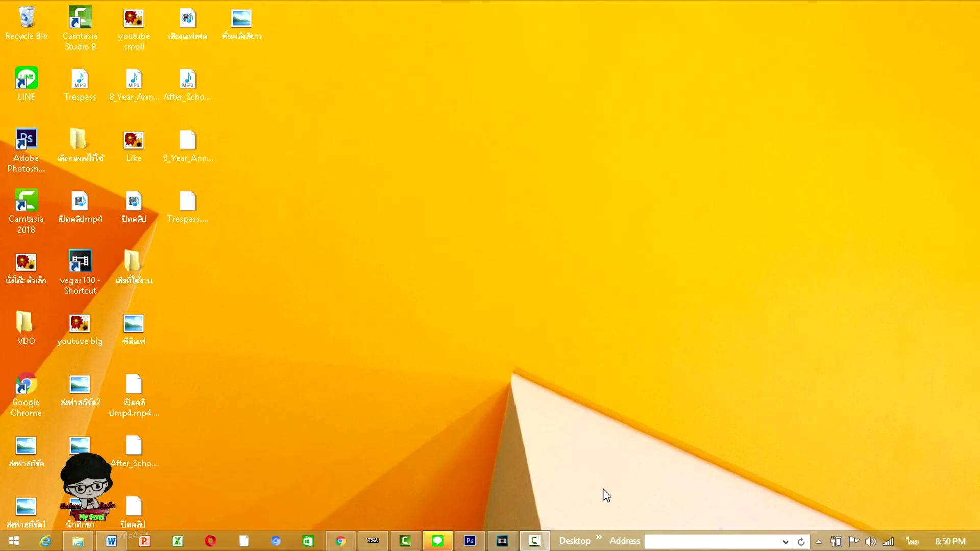